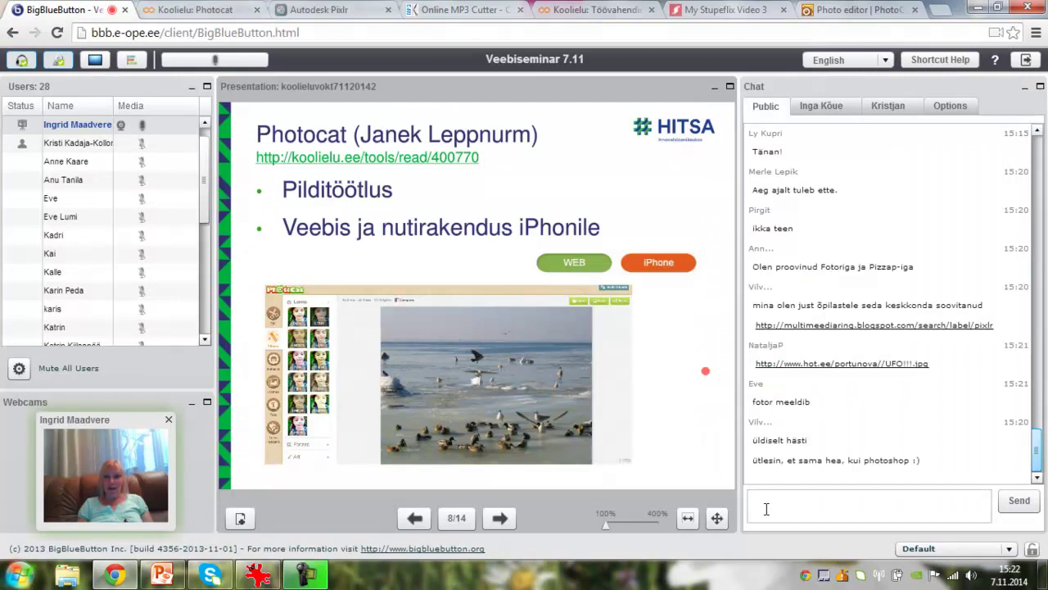
{"action": "left_click", "coordinate": [766, 509]}
{"action": "type", "text": "http://koolielu.ee/tools/read/400770"}
{"action": "key", "text": "Return"}
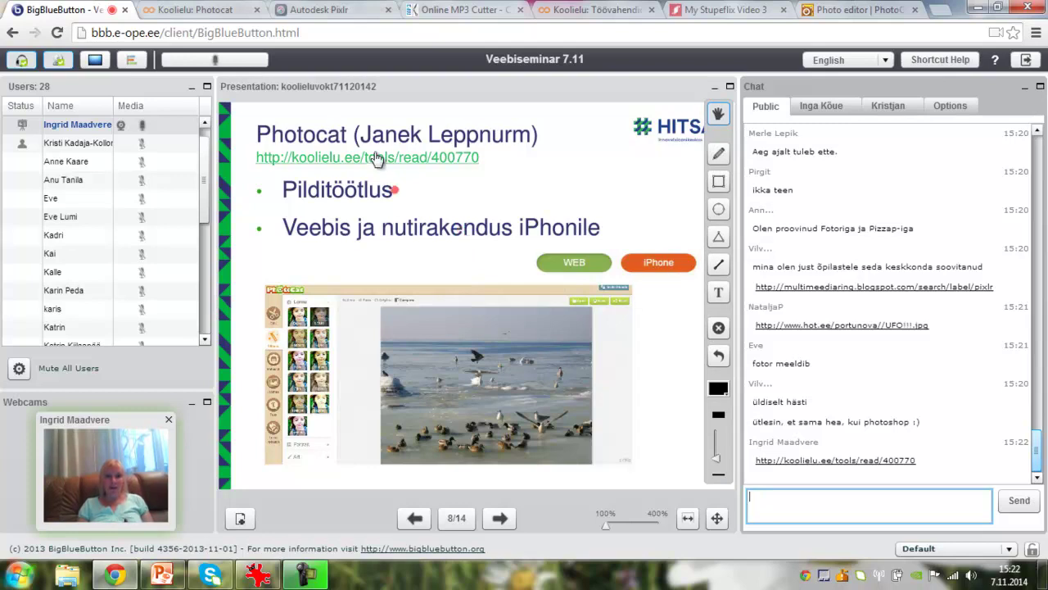
{"action": "left_click", "coordinate": [199, 11]}
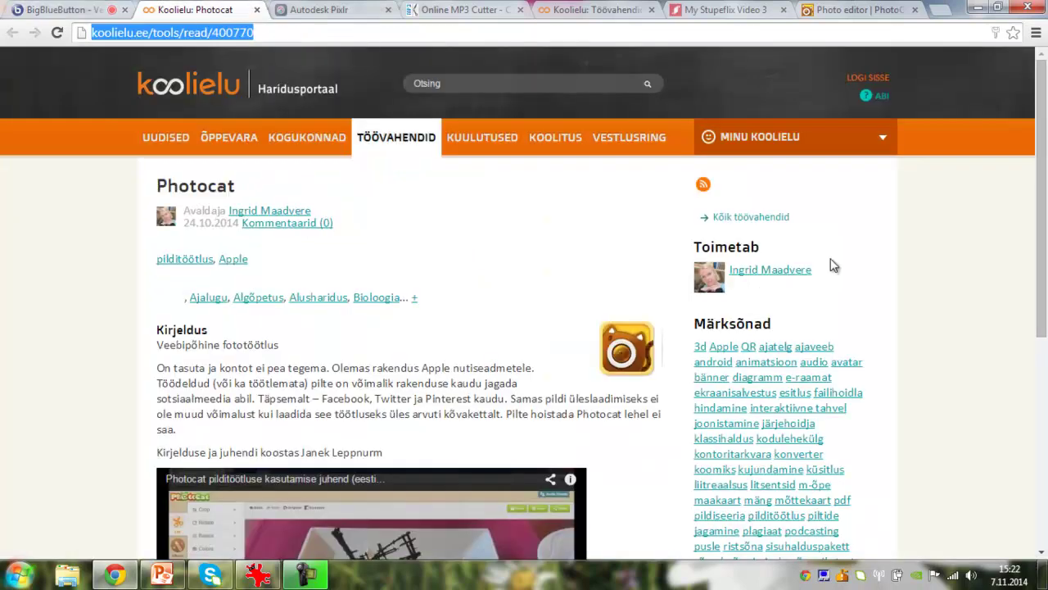
{"action": "left_click_drag", "start_coordinate": [1037, 226], "coordinate": [1046, 248]}
{"action": "scroll", "coordinate": [1045, 248], "scroll_direction": "down", "scroll_amount": 3}
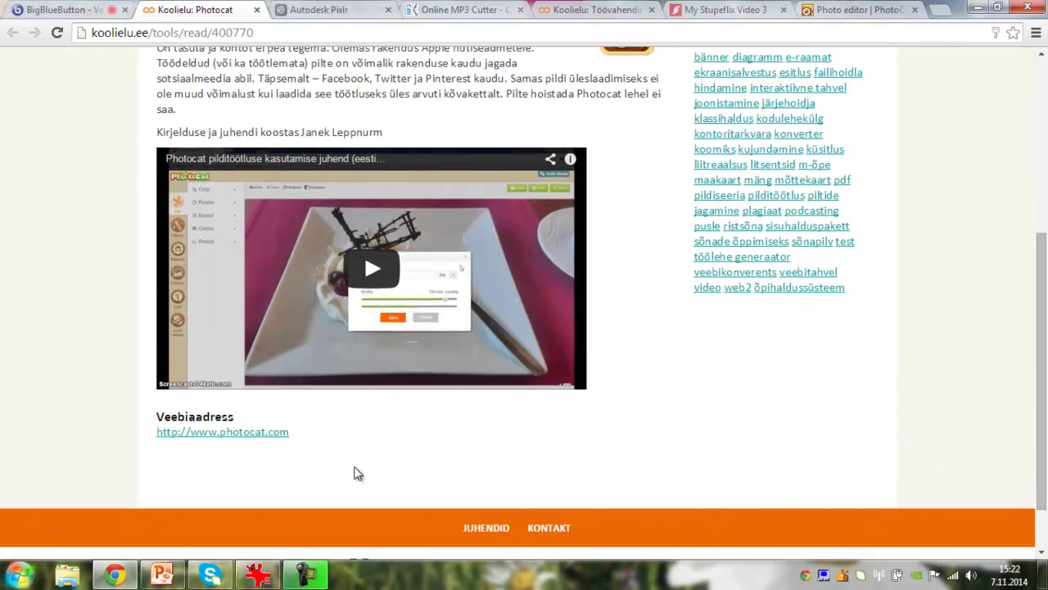
{"action": "left_click", "coordinate": [236, 432]}
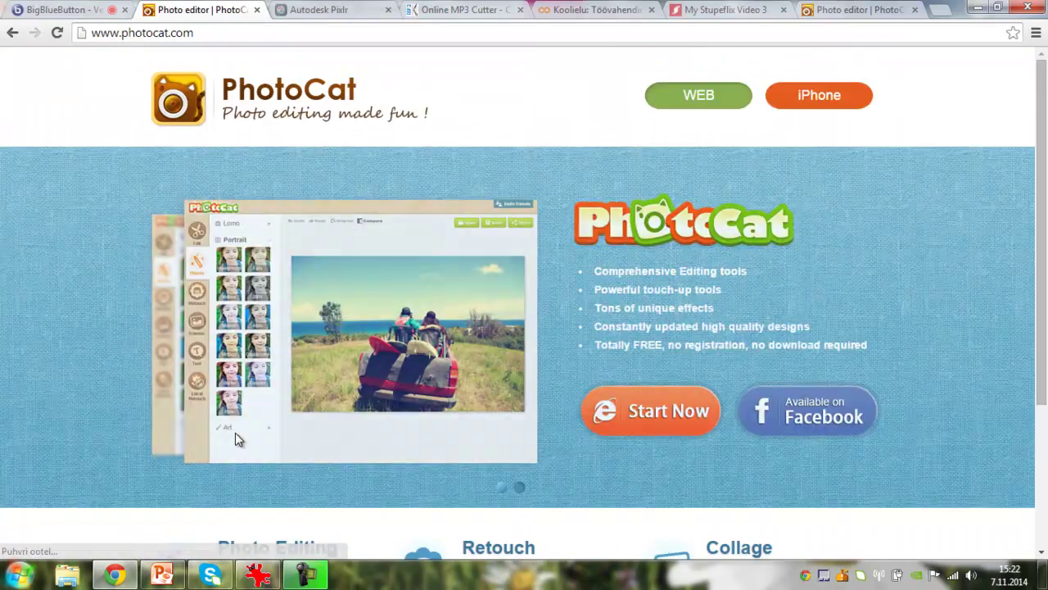
- Copy the PhotoCat site address and post it in the webinar's public chat, keeping the Photocat slide displayed
{"action": "left_click", "coordinate": [144, 37]}
{"action": "key", "text": "ctrl+c"}
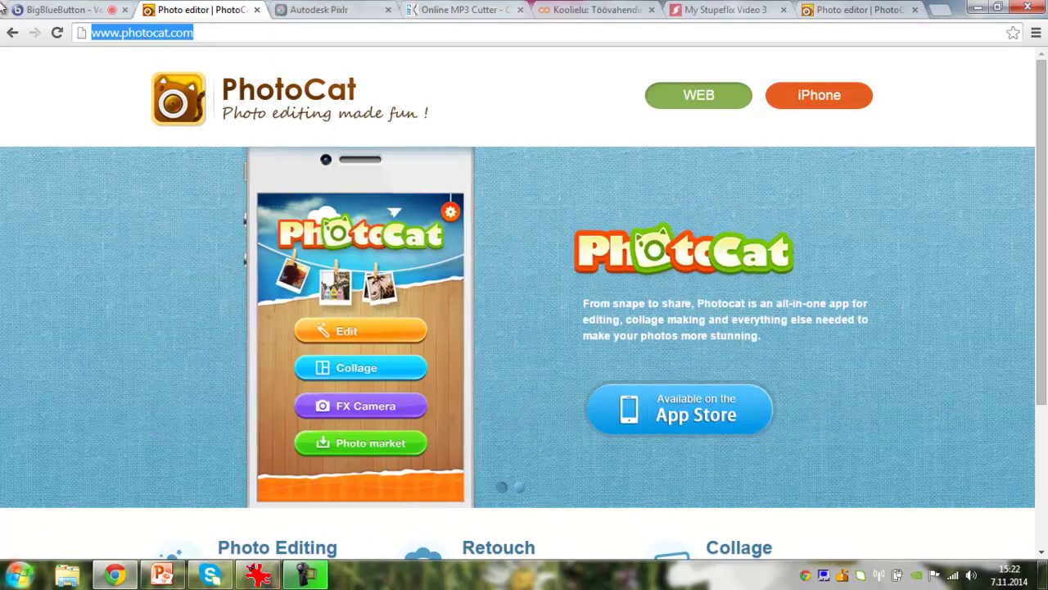
{"action": "left_click", "coordinate": [34, 10]}
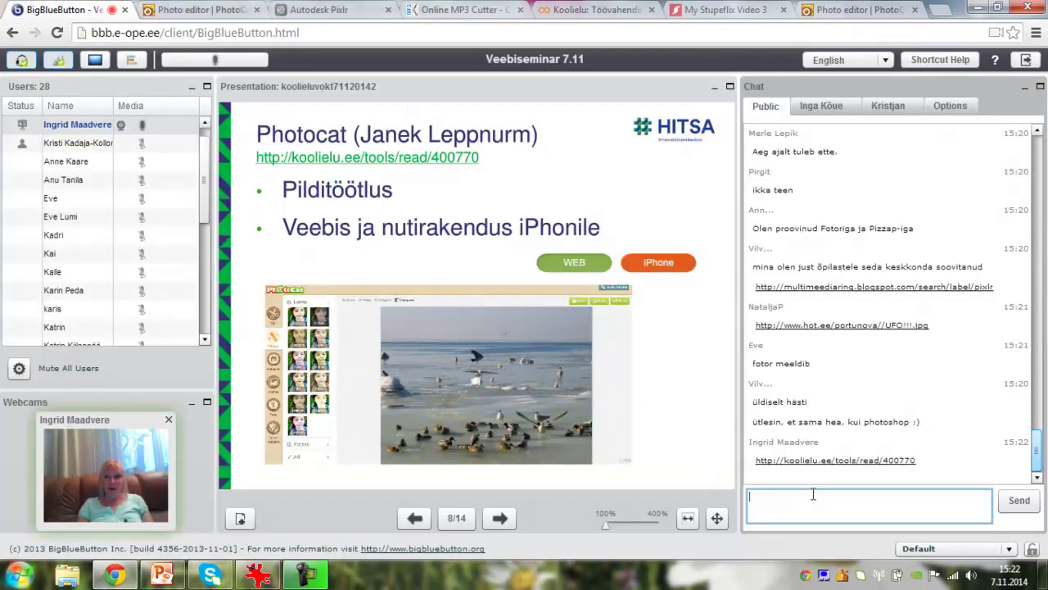
{"action": "key", "text": "ctrl+v"}
{"action": "key", "text": "Return"}
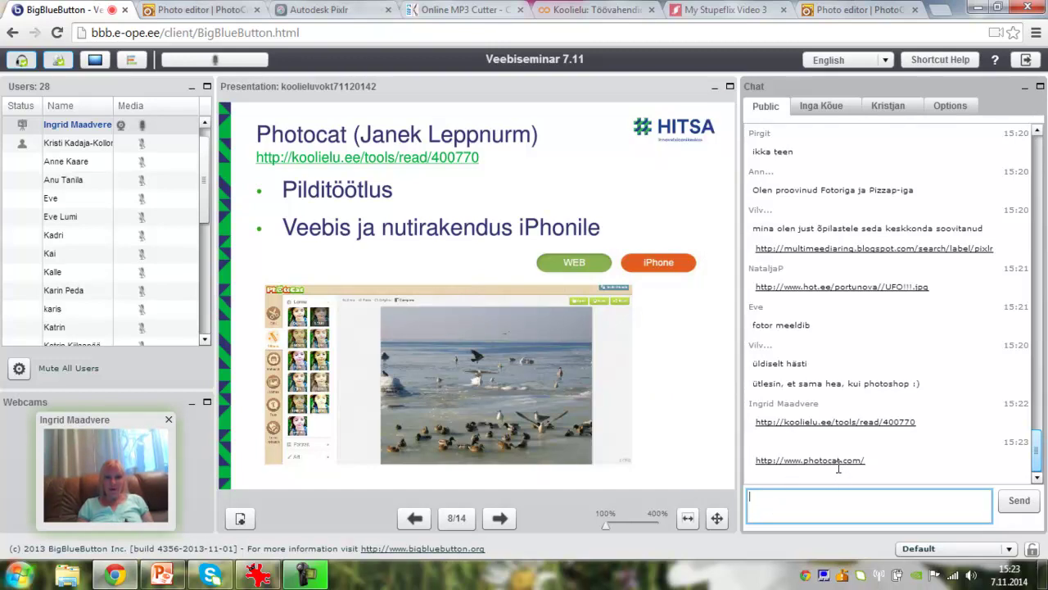
{"action": "left_click", "coordinate": [501, 519]}
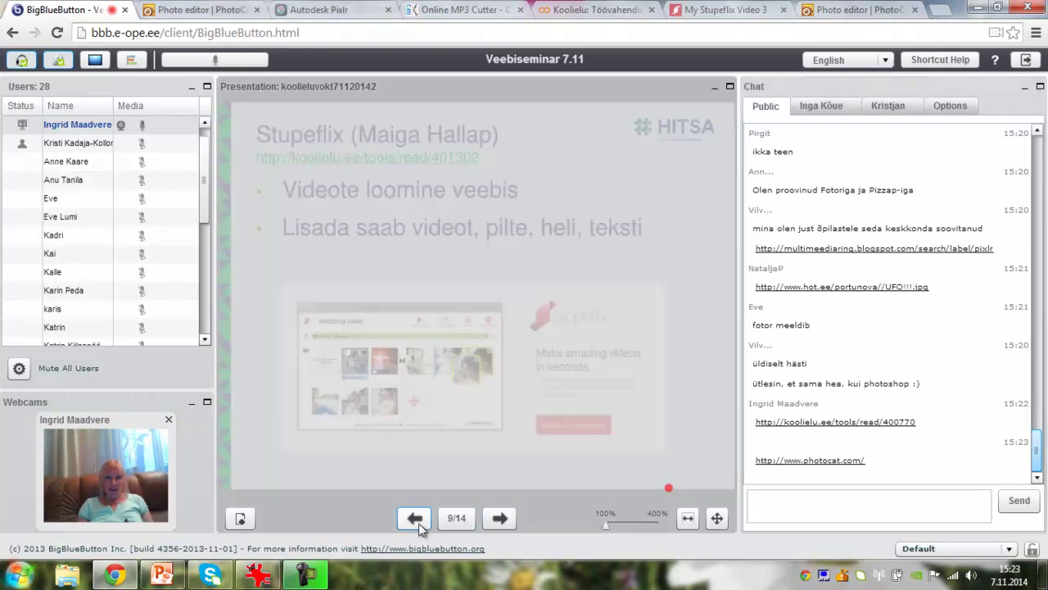
{"action": "left_click", "coordinate": [416, 519]}
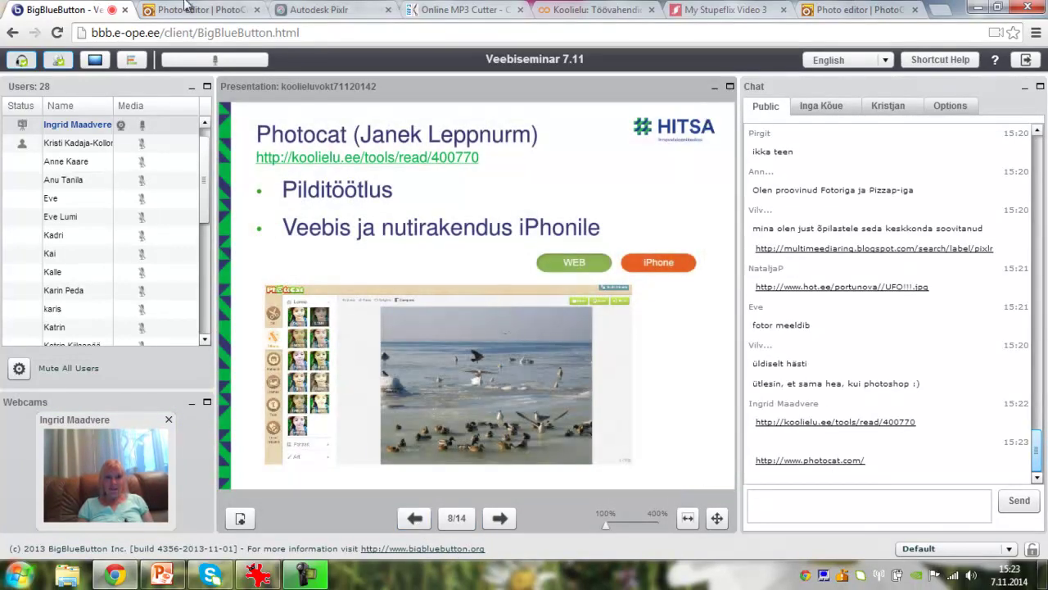
- Open the web version of PhotoCat for editing a photo and load the sample picture of two people on a pickup
{"action": "left_click", "coordinate": [185, 12]}
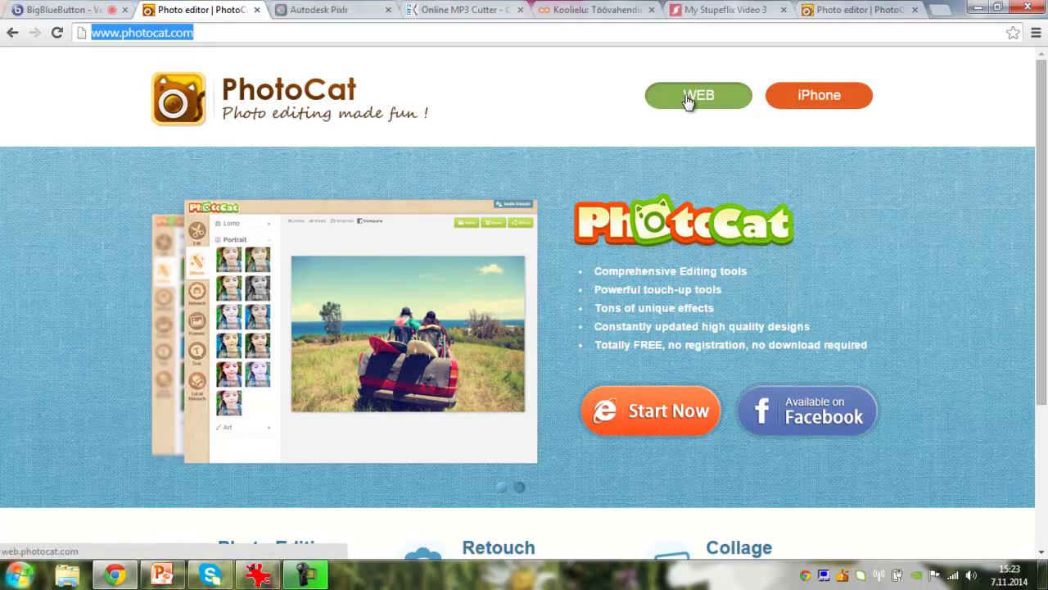
{"action": "left_click", "coordinate": [688, 96]}
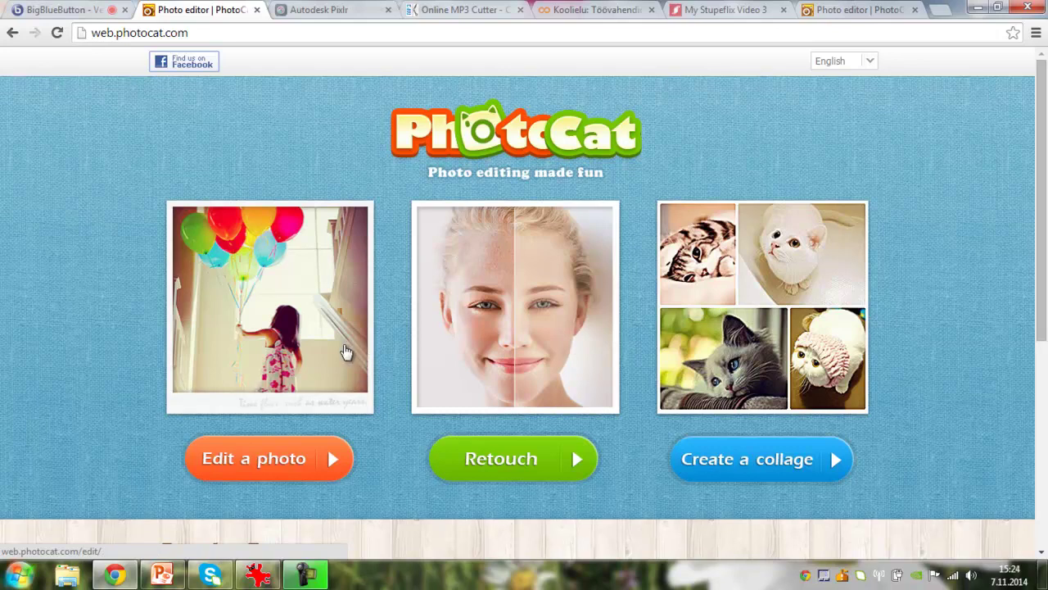
{"action": "left_click", "coordinate": [264, 351]}
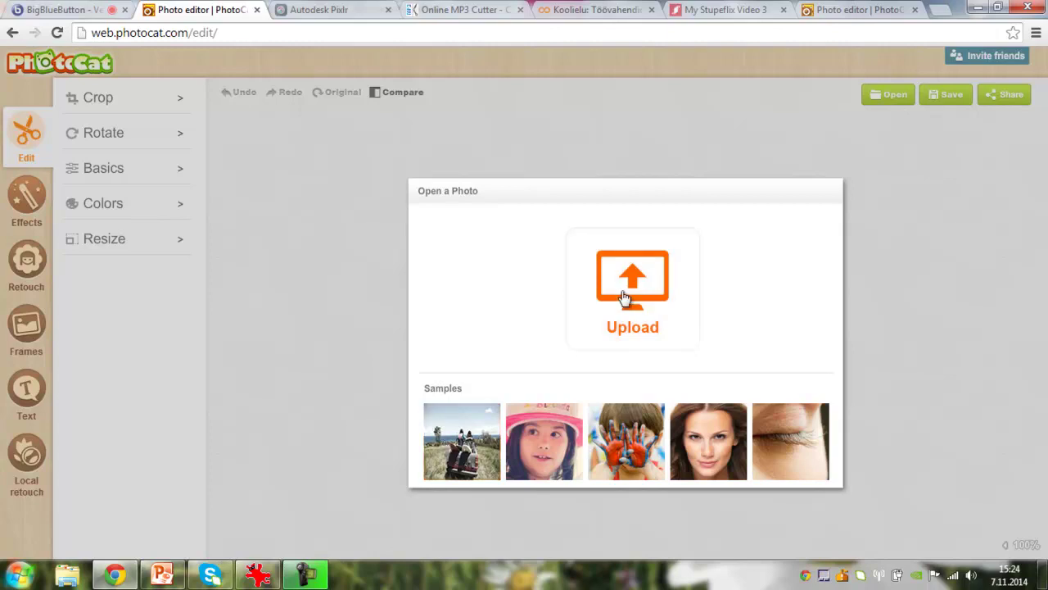
{"action": "left_click", "coordinate": [457, 443]}
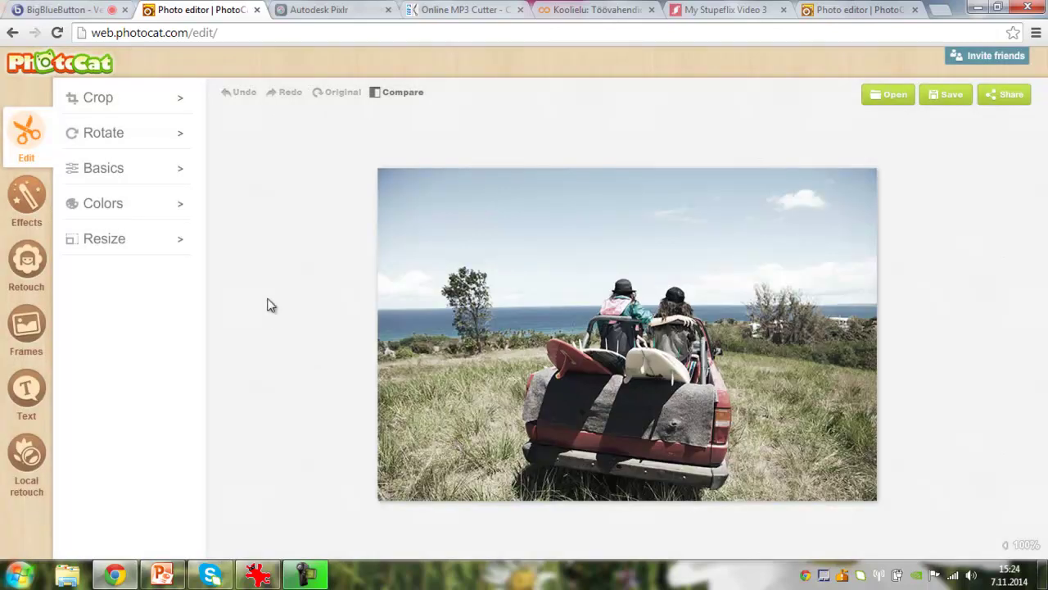
{"action": "left_click", "coordinate": [41, 9]}
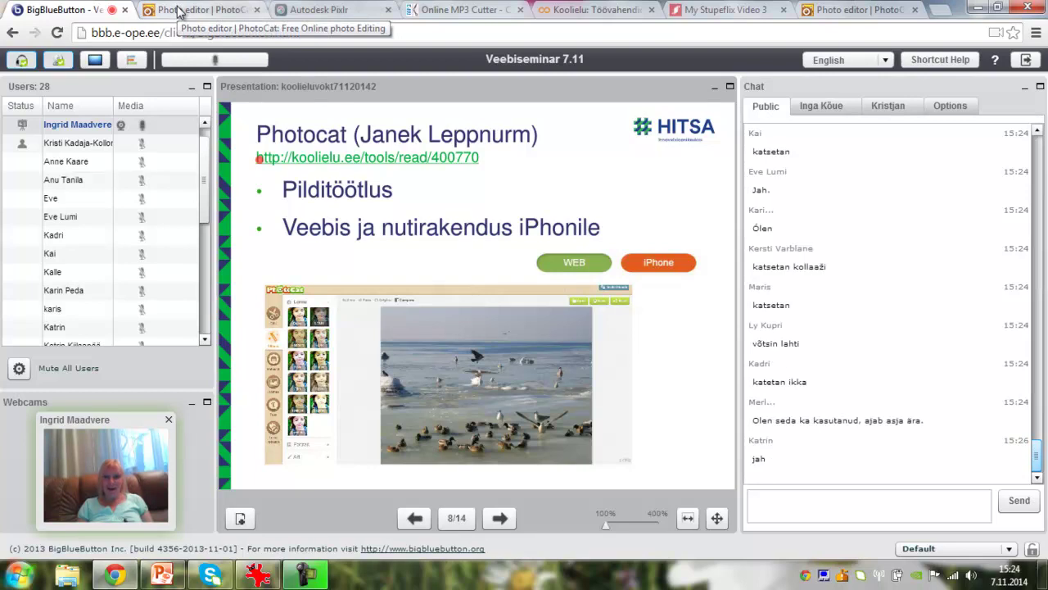
{"action": "left_click", "coordinate": [751, 508]}
{"action": "key", "text": "ctrl+v"}
{"action": "key", "text": "Return"}
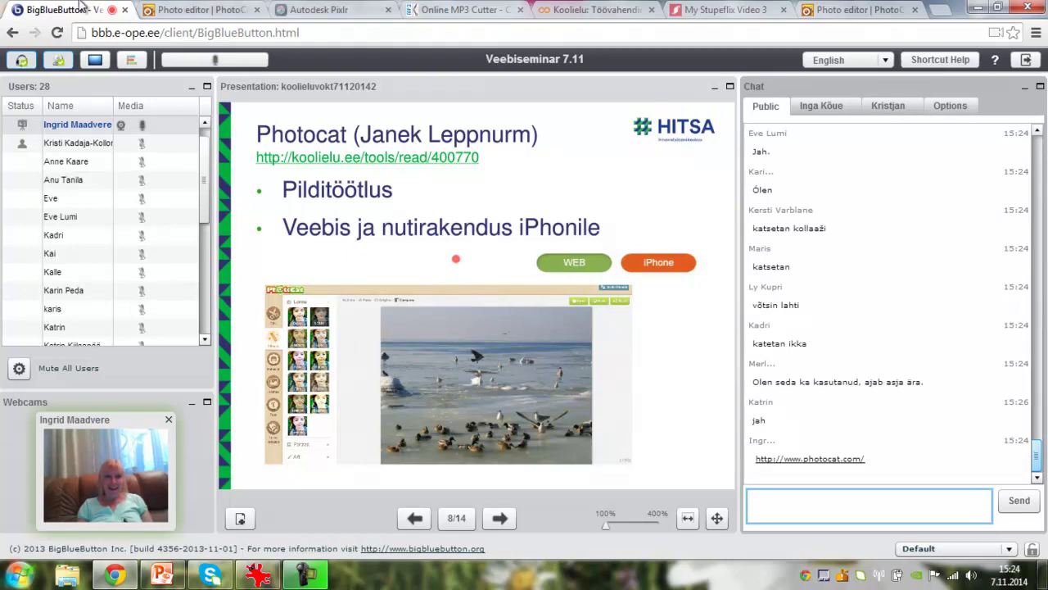
- Switch back to the PhotoCat editor and look through the Crop and Basics adjustment options
{"action": "left_click", "coordinate": [194, 10]}
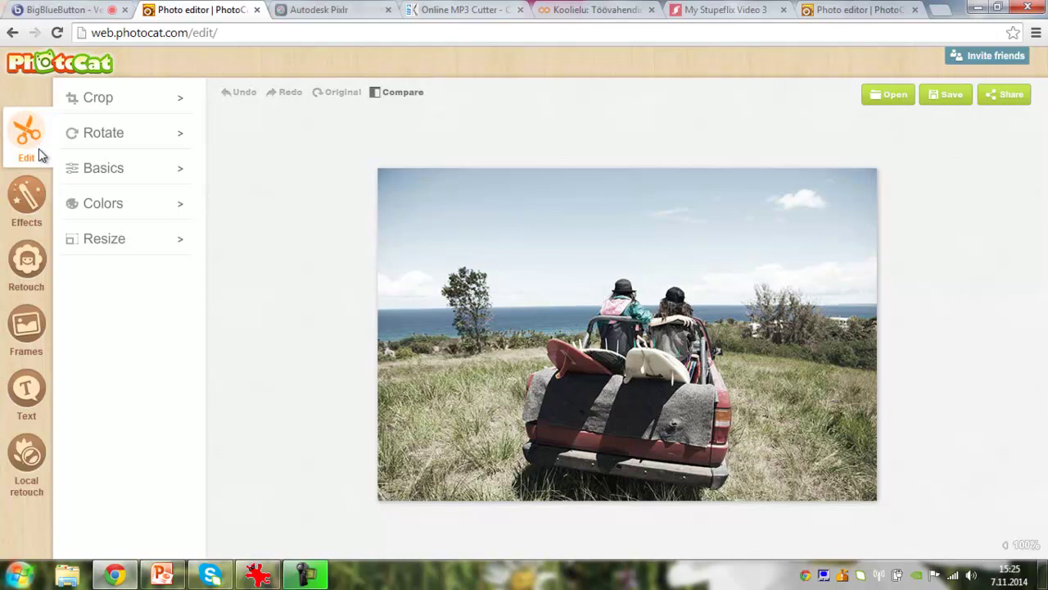
{"action": "left_click", "coordinate": [119, 98]}
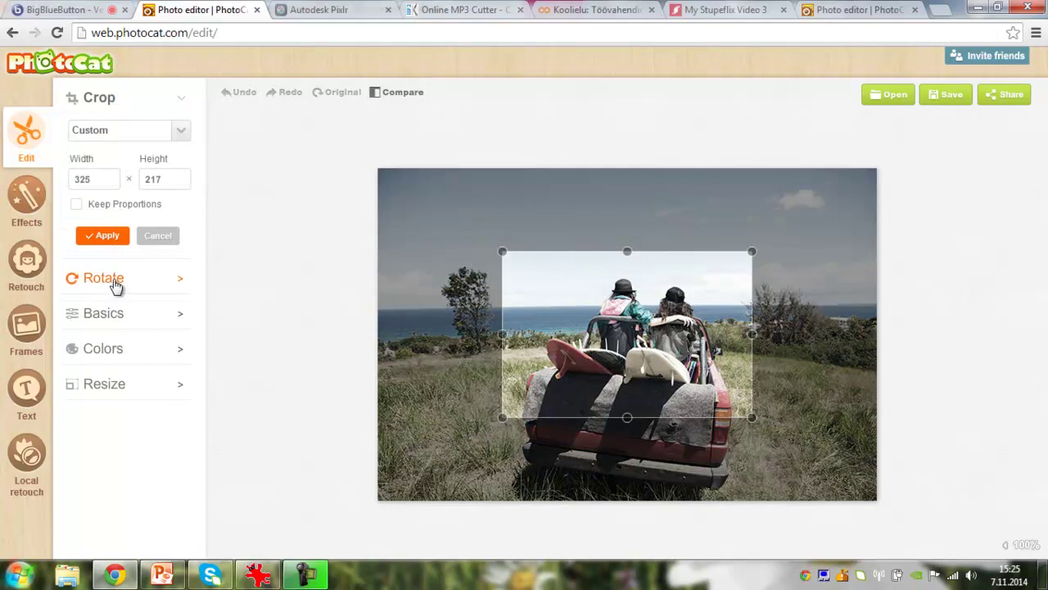
{"action": "left_click", "coordinate": [98, 312]}
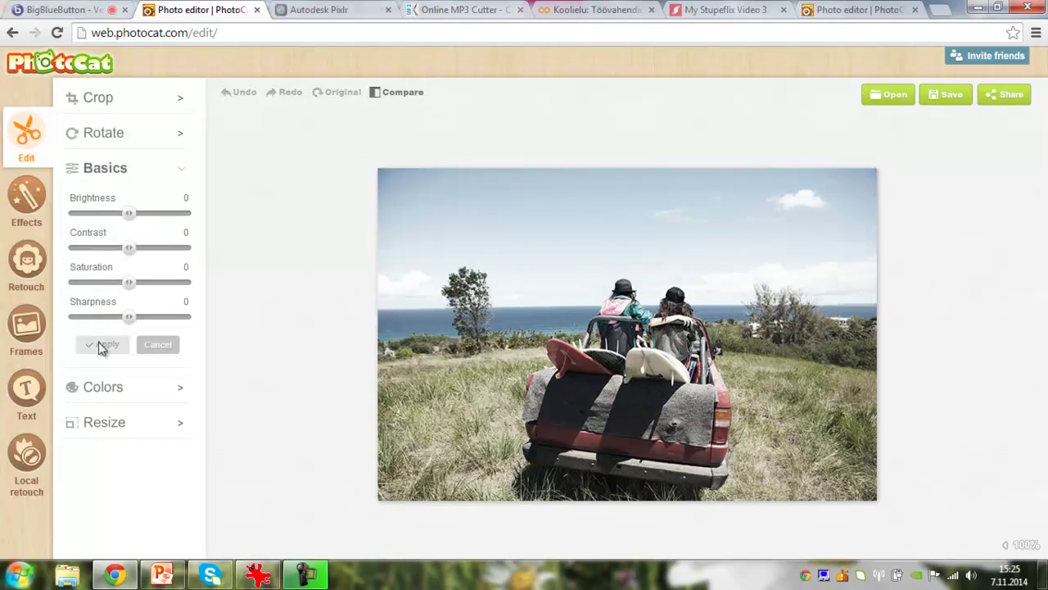
- Shift the photo's Purple–Green colour balance slightly towards green and apply the change
{"action": "left_click", "coordinate": [98, 390]}
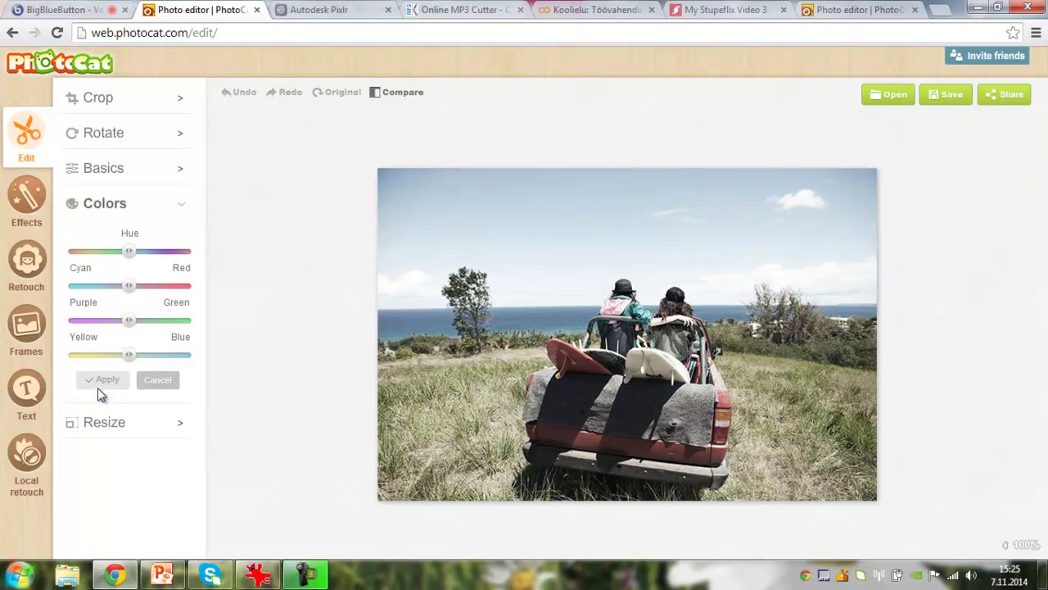
{"action": "left_click", "coordinate": [127, 321]}
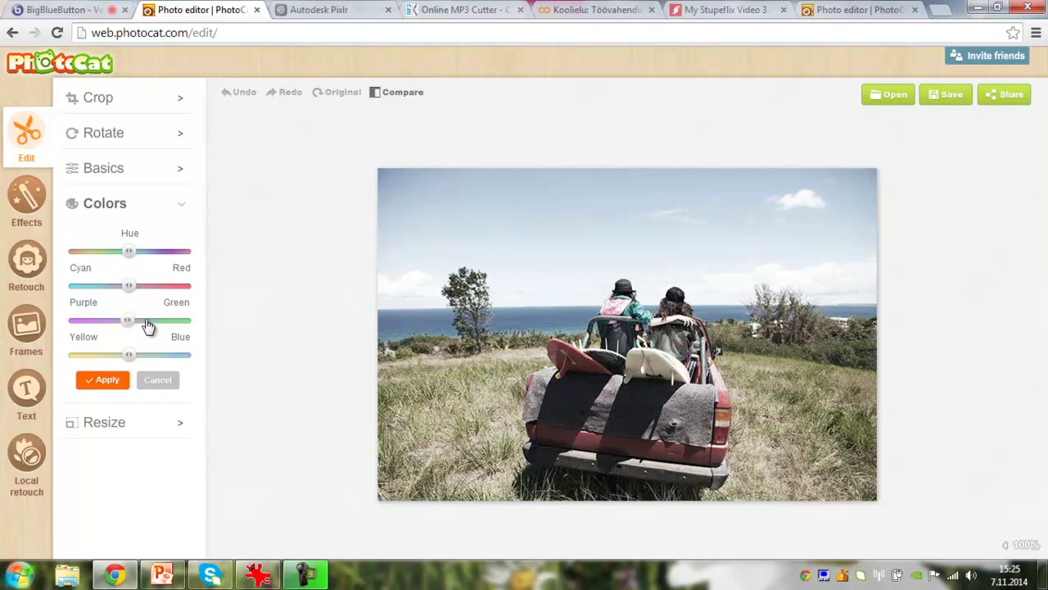
{"action": "left_click", "coordinate": [147, 322]}
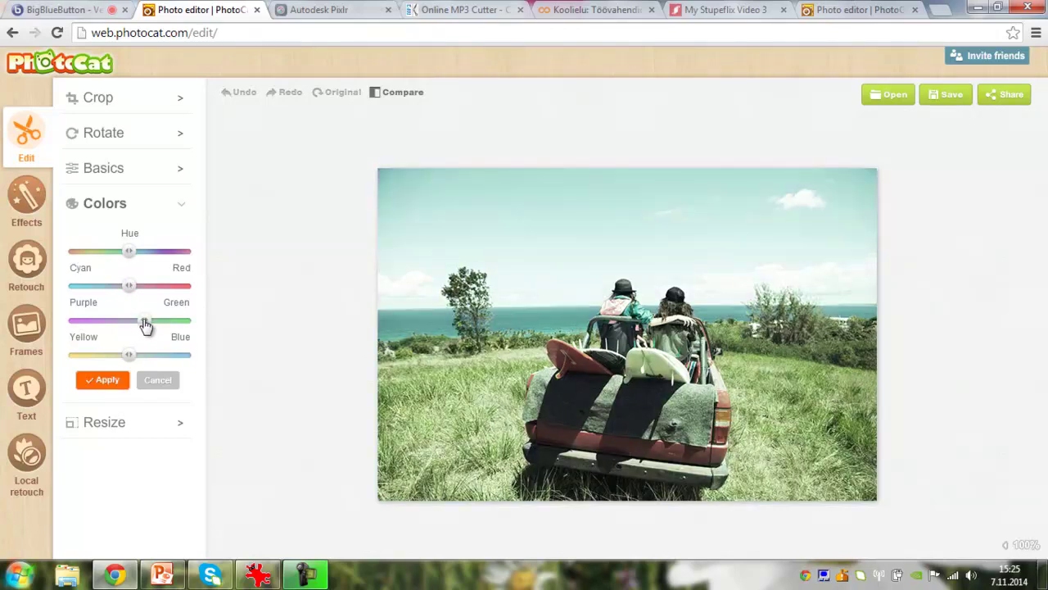
{"action": "left_click", "coordinate": [128, 322]}
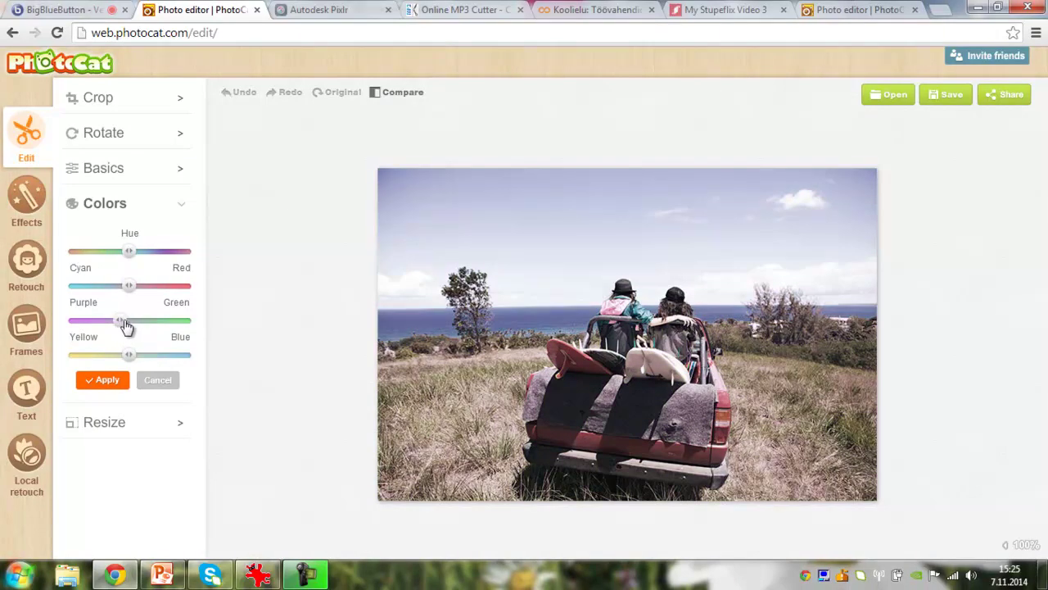
{"action": "left_click", "coordinate": [129, 325]}
{"action": "left_click", "coordinate": [141, 322]}
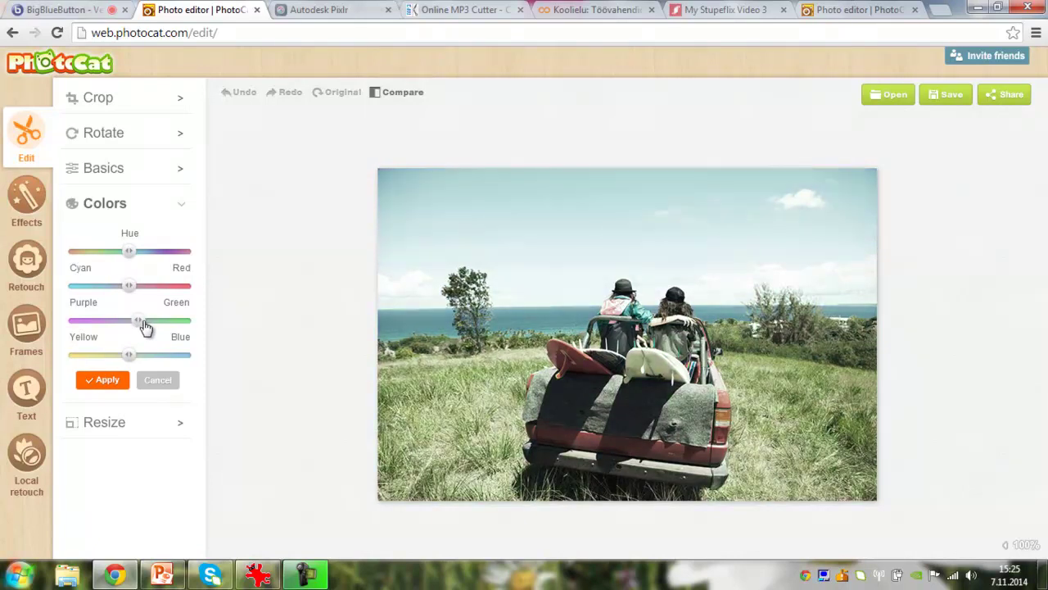
{"action": "left_click", "coordinate": [102, 381]}
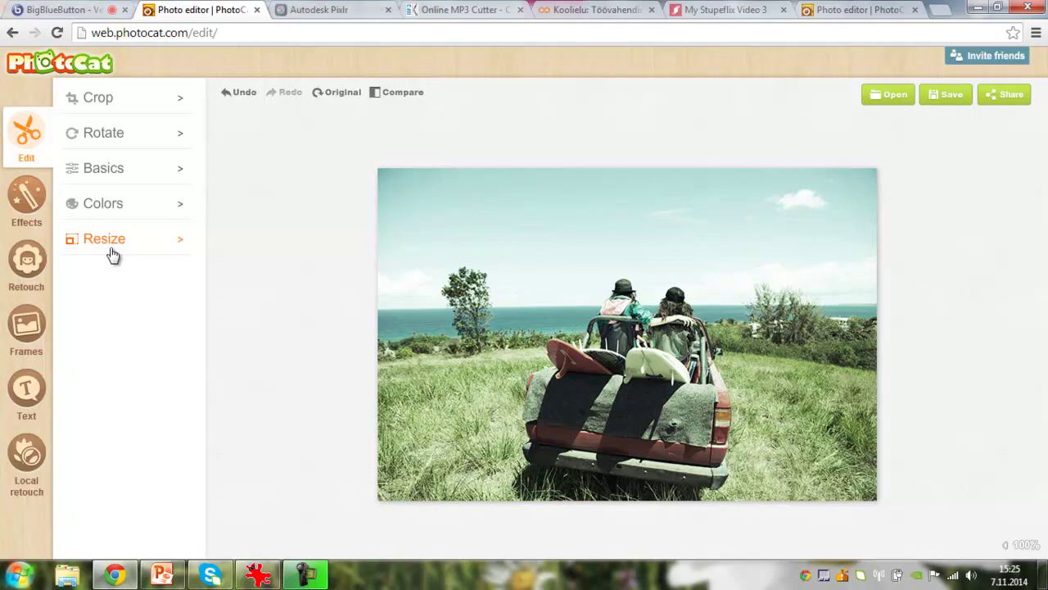
- Try the Retro effect from the Lomo group on the photo and cancel it
{"action": "left_click", "coordinate": [27, 203]}
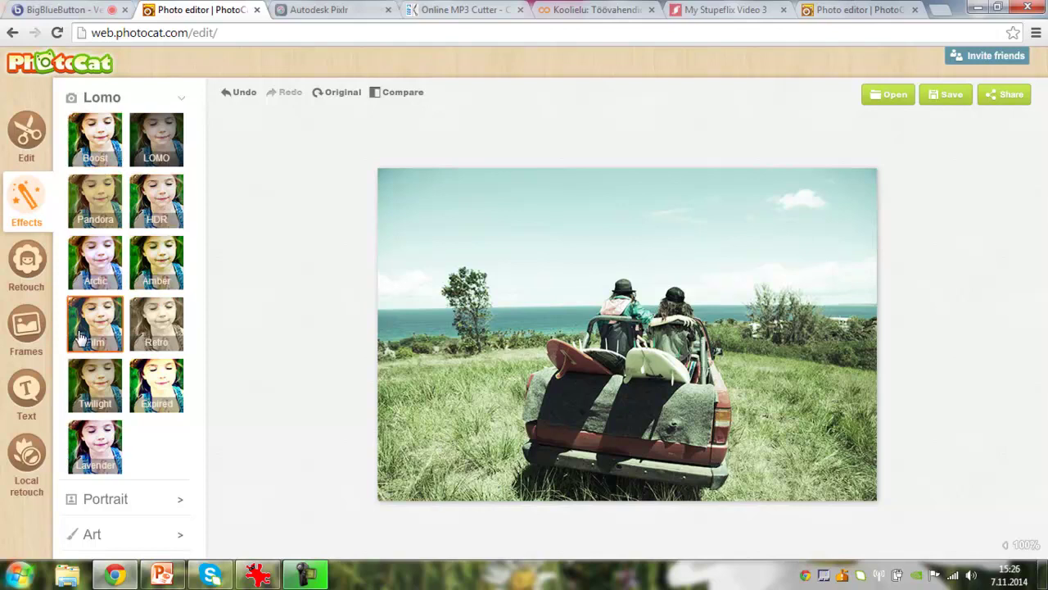
{"action": "left_click", "coordinate": [137, 332]}
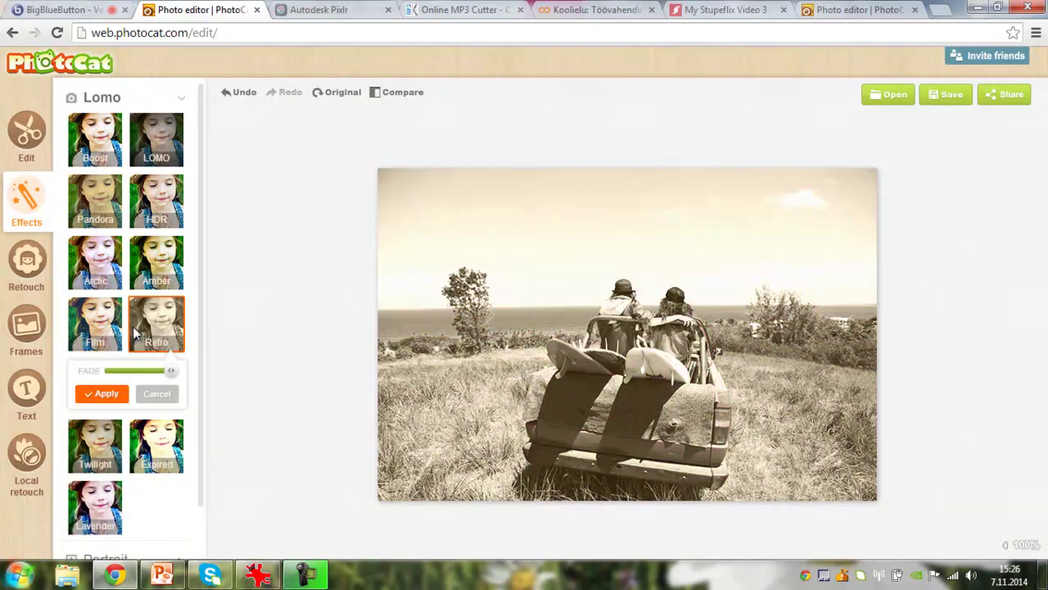
{"action": "left_click", "coordinate": [157, 394]}
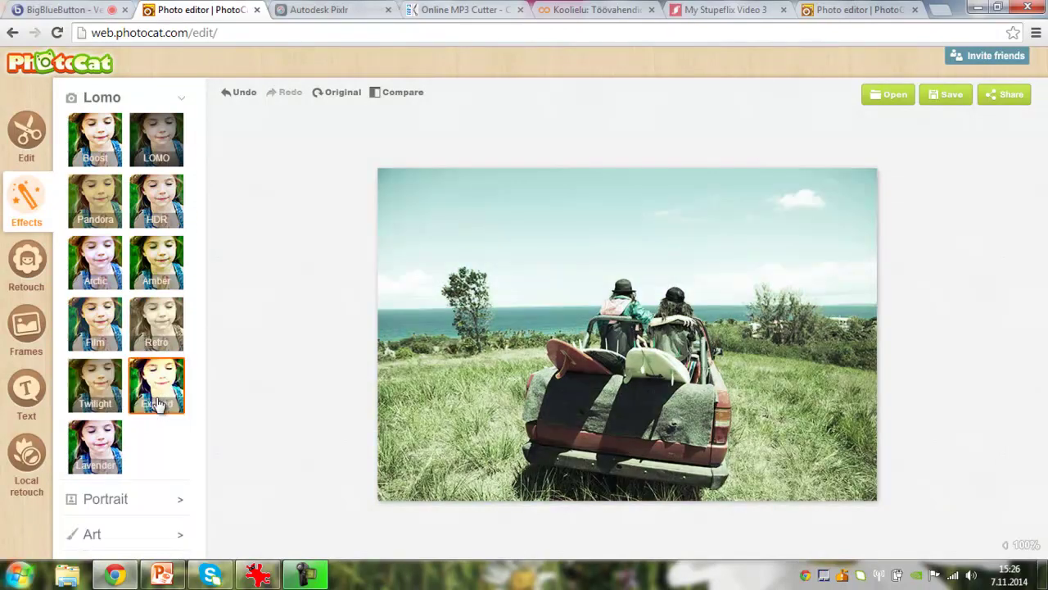
- Look through the Portrait effects and apply the Sketch-C effect from the Art group to the photo
{"action": "left_click", "coordinate": [171, 501]}
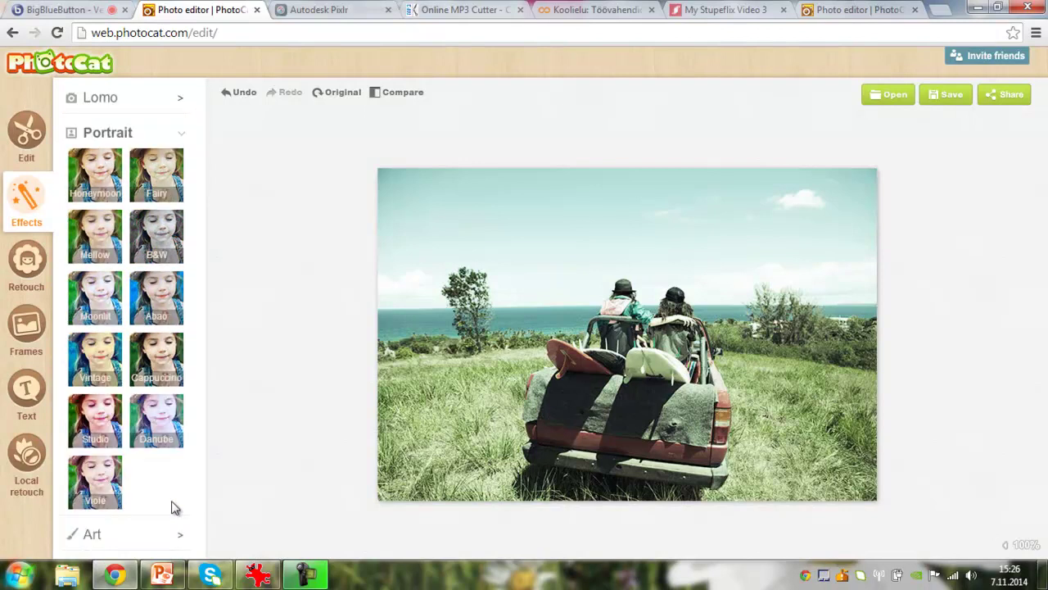
{"action": "left_click", "coordinate": [173, 536]}
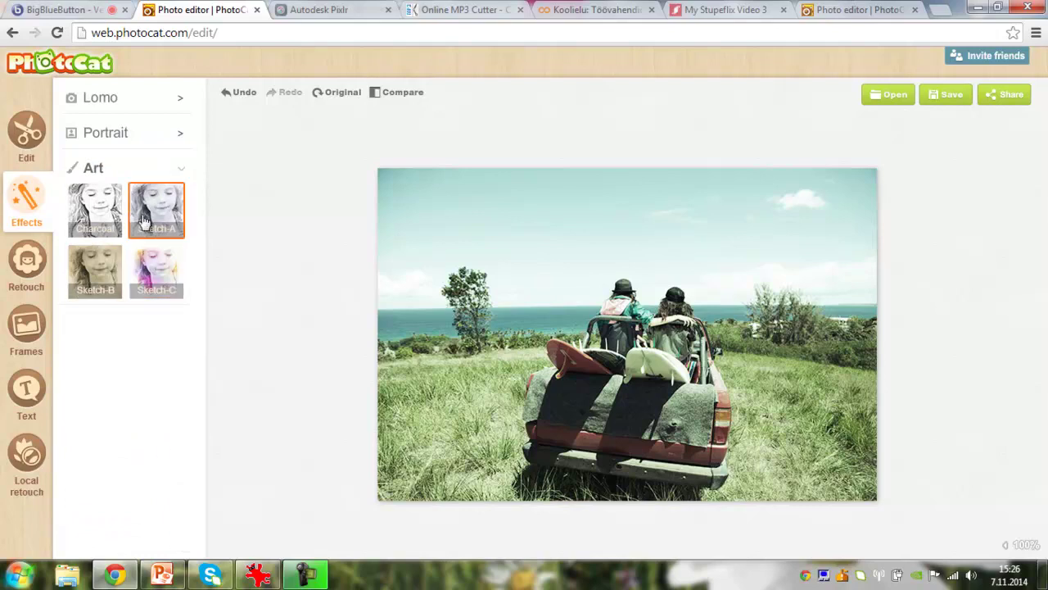
{"action": "left_click", "coordinate": [149, 273]}
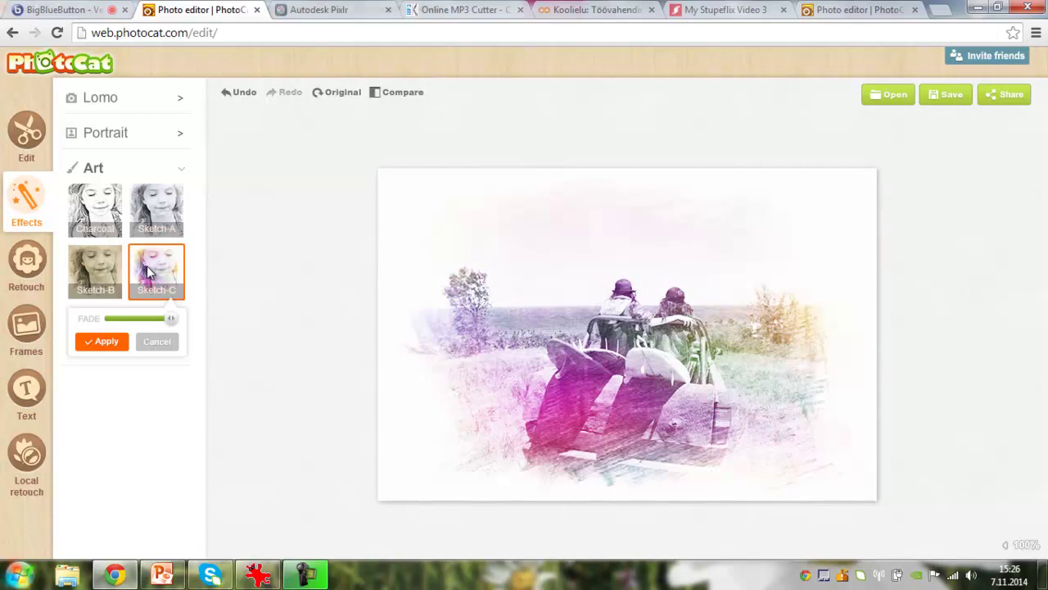
{"action": "left_click", "coordinate": [104, 347]}
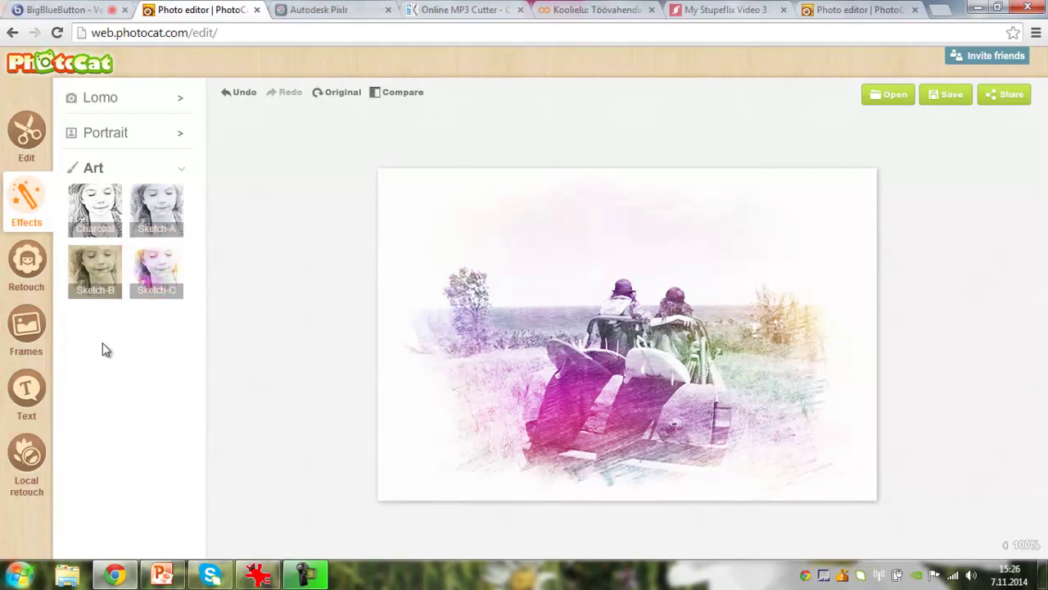
- Warp the front-left part of the scooter with the Slimming retouch at brush size 60 and intensity 20%, and apply it
{"action": "left_click", "coordinate": [107, 141]}
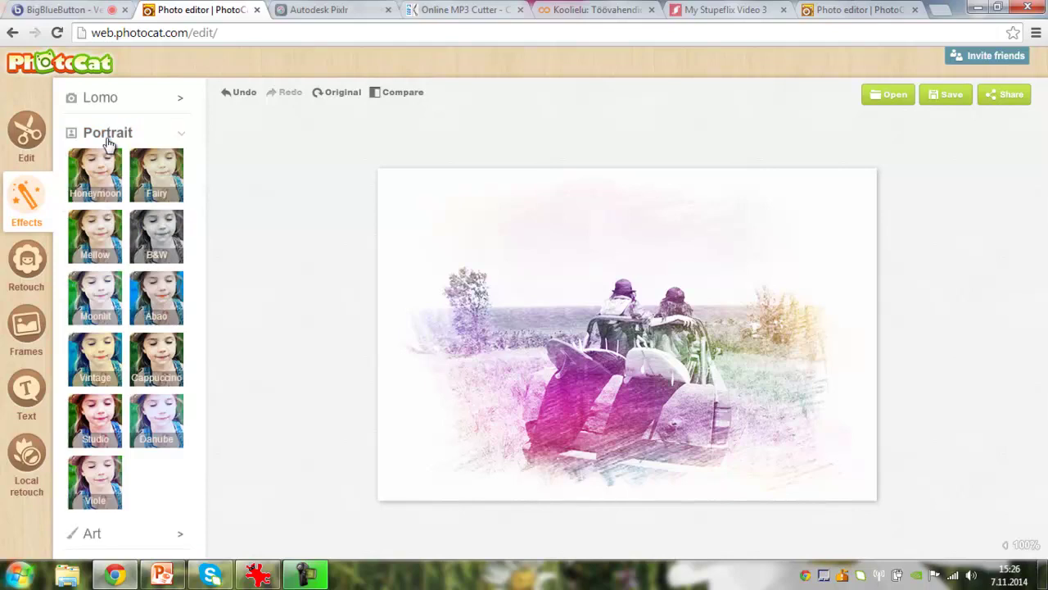
{"action": "left_click", "coordinate": [23, 269]}
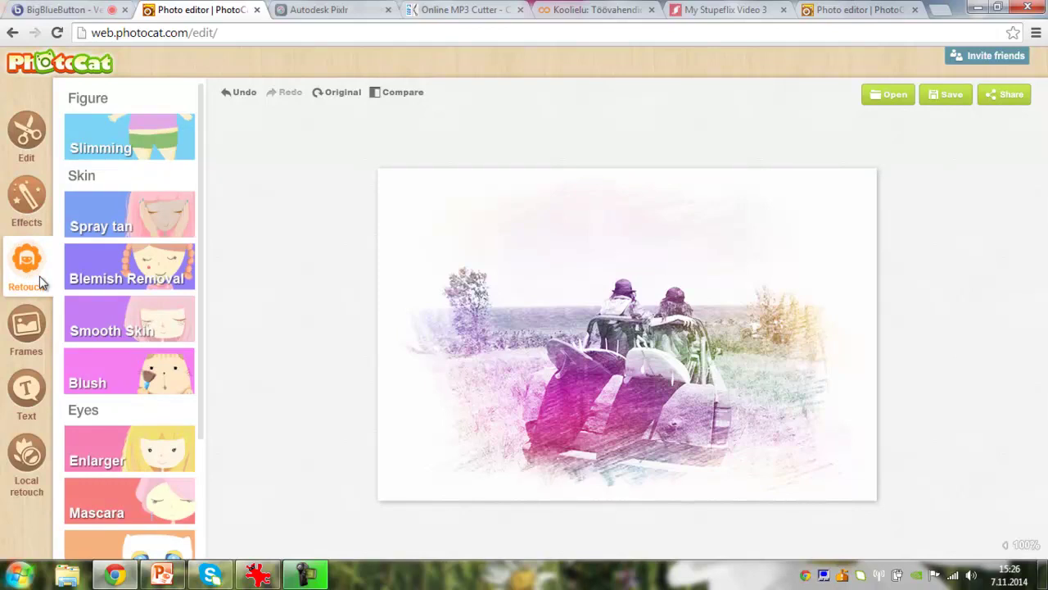
{"action": "left_click", "coordinate": [128, 136]}
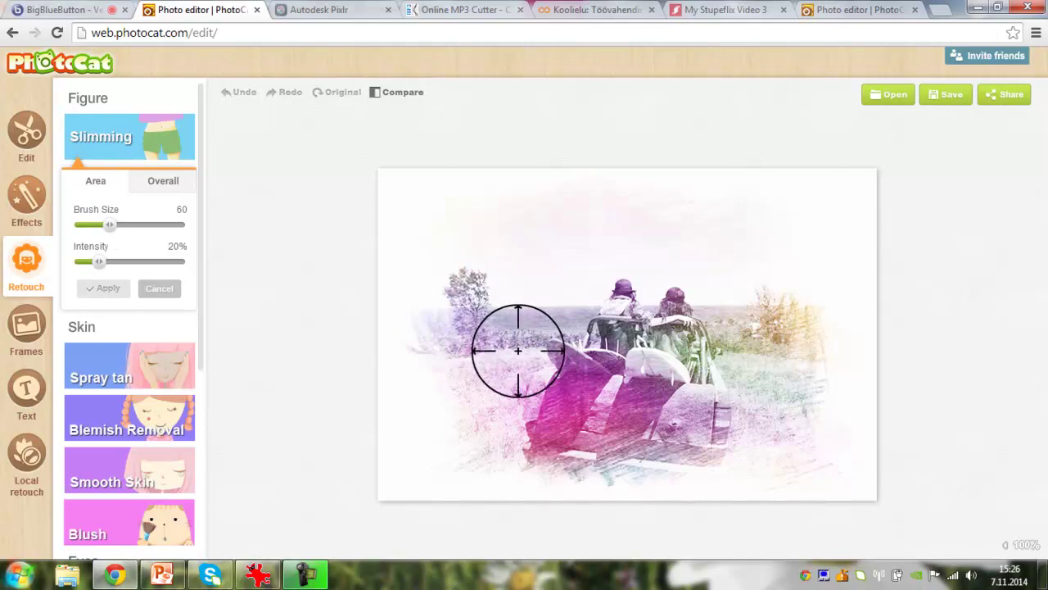
{"action": "left_click_drag", "start_coordinate": [534, 351], "coordinate": [552, 321]}
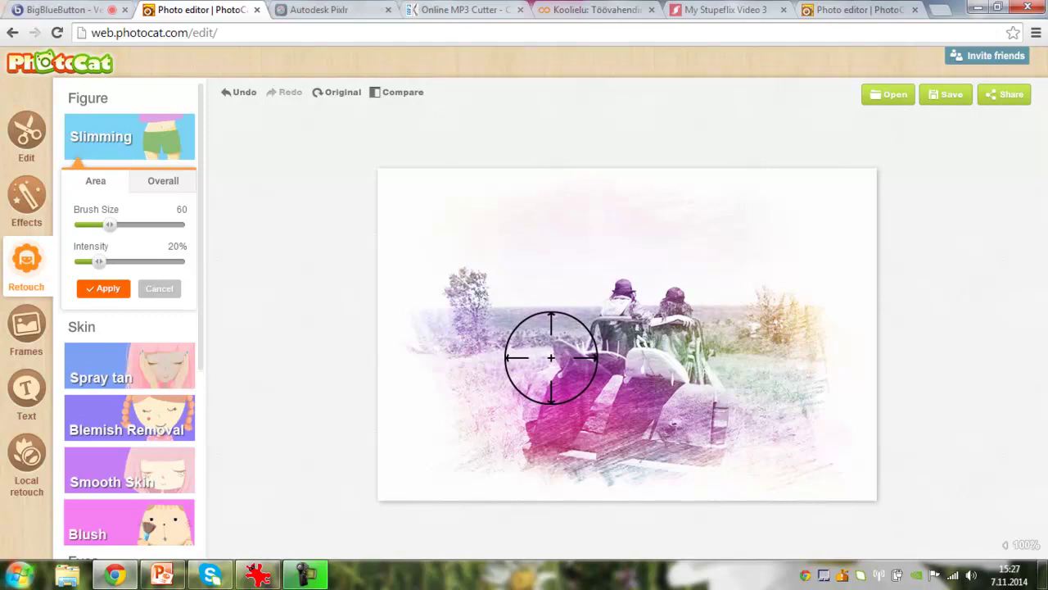
{"action": "left_click", "coordinate": [103, 297]}
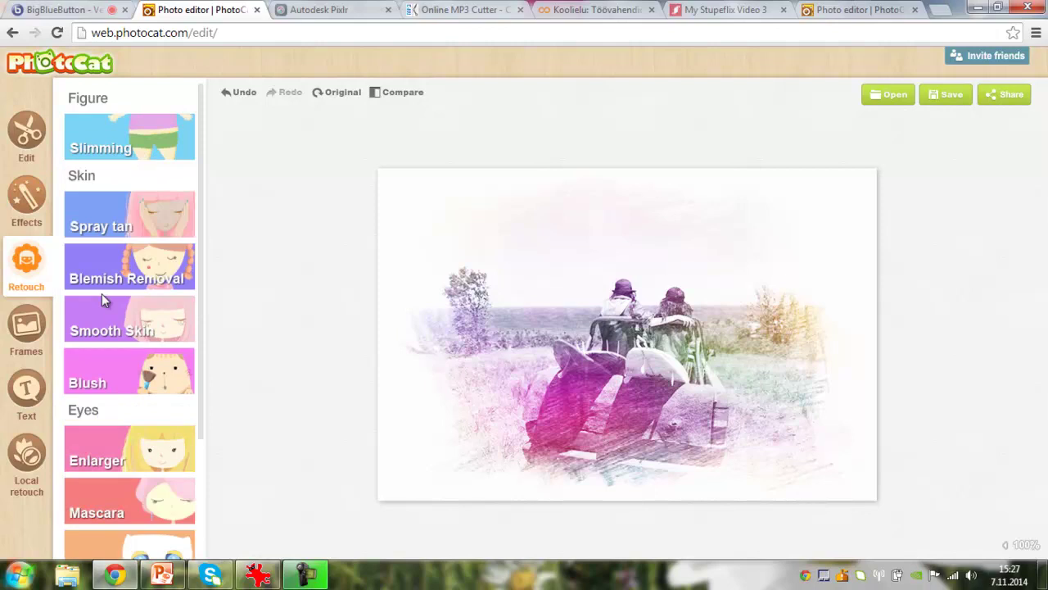
- Examine the Spray tan, Smooth Skin and Enlarger retouch options and look over the remaining eye and lip tools
{"action": "left_click", "coordinate": [115, 233]}
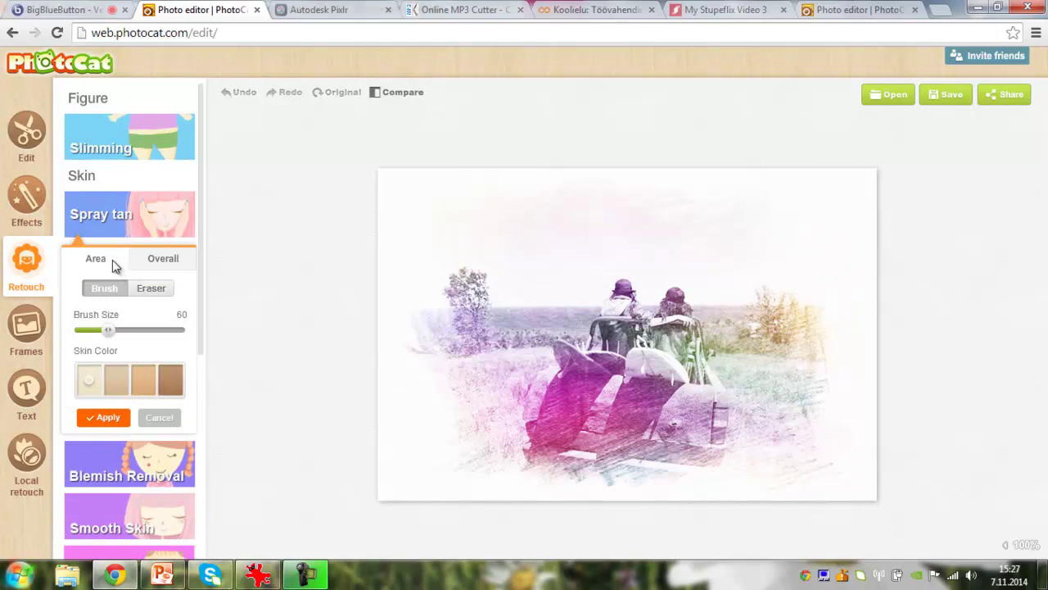
{"action": "left_click", "coordinate": [104, 221]}
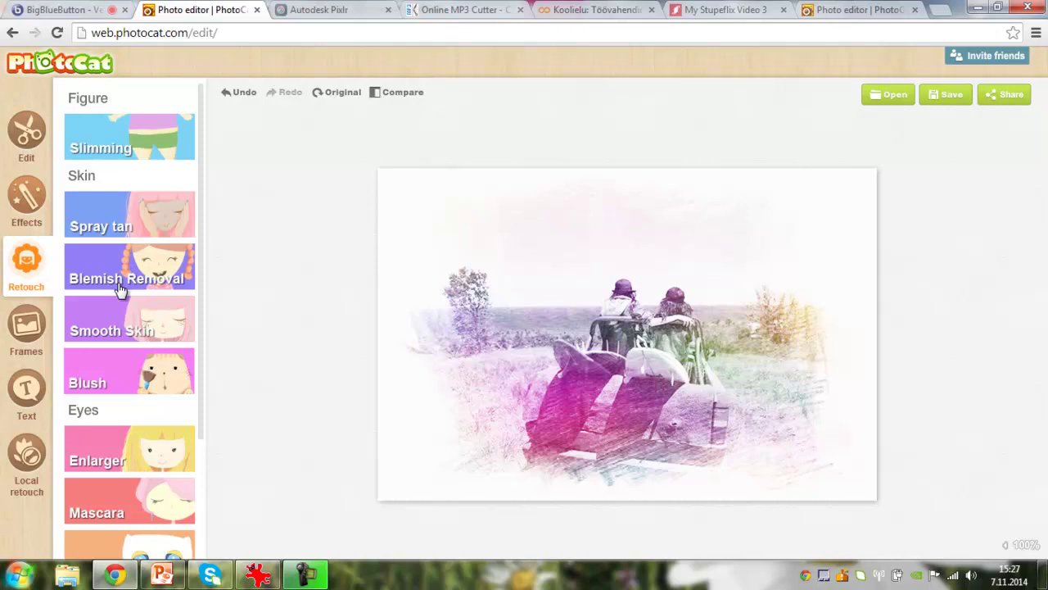
{"action": "left_click", "coordinate": [119, 340]}
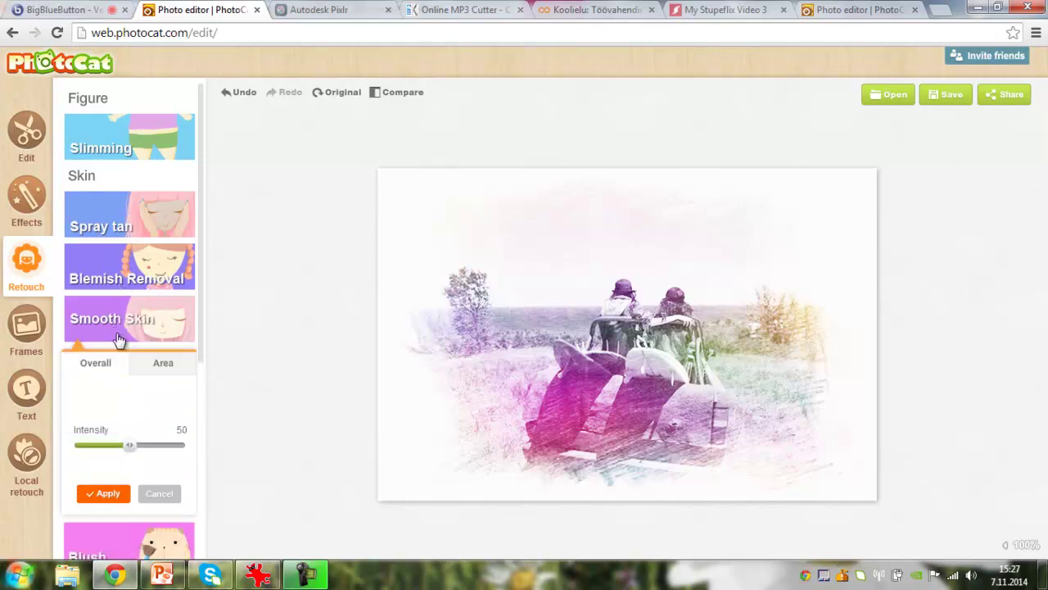
{"action": "left_click", "coordinate": [118, 340]}
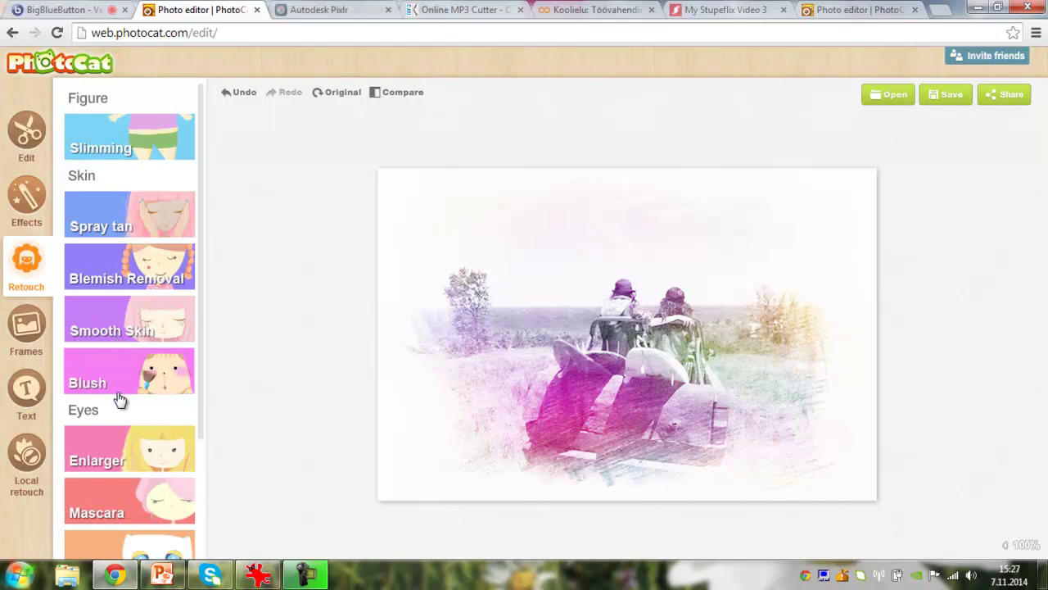
{"action": "left_click", "coordinate": [115, 457]}
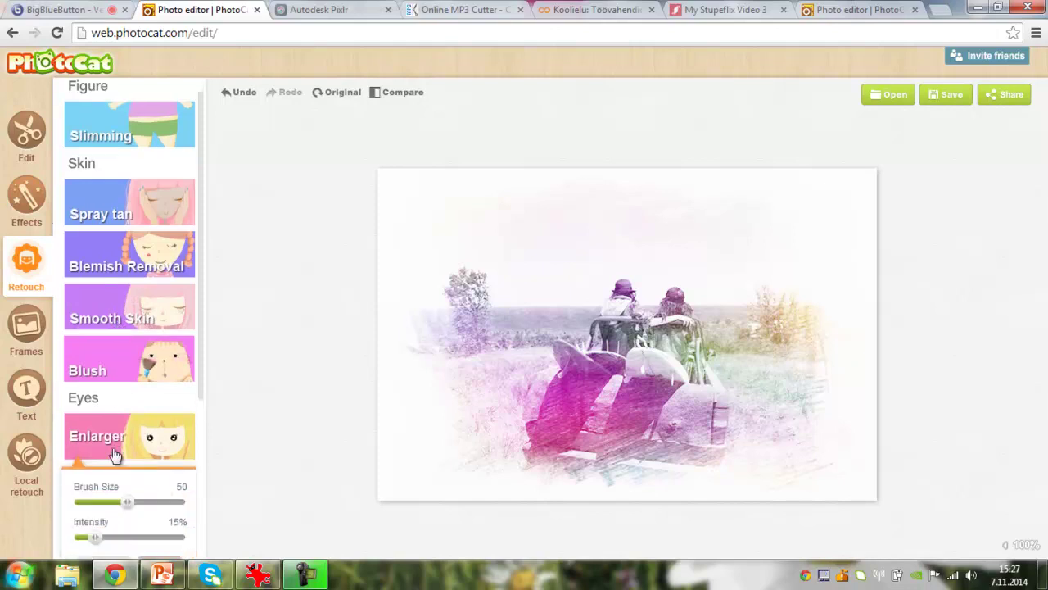
{"action": "left_click", "coordinate": [617, 300]}
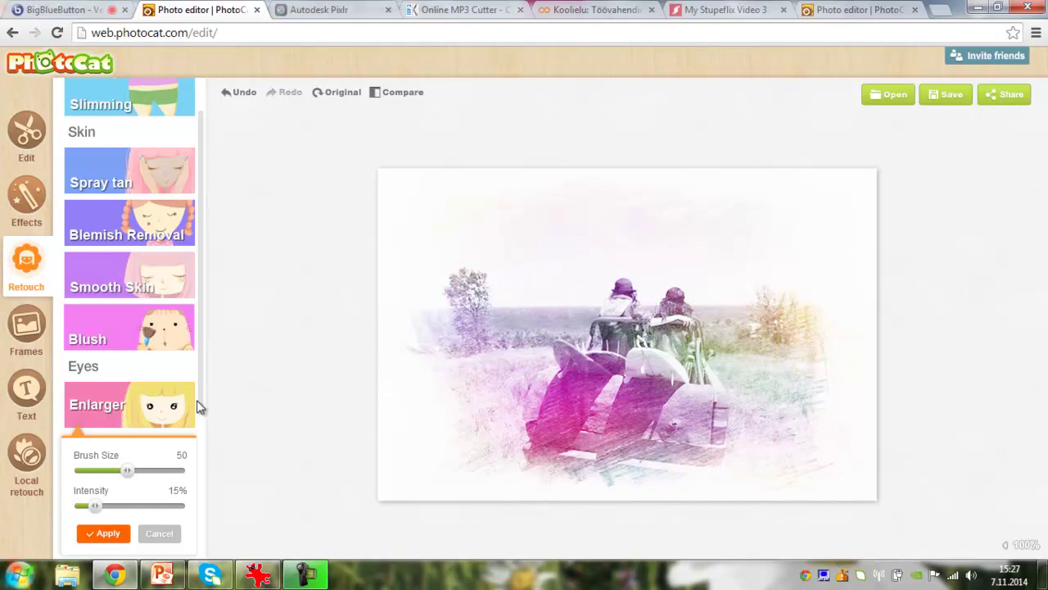
{"action": "scroll", "coordinate": [201, 400], "scroll_direction": "down", "scroll_amount": 1}
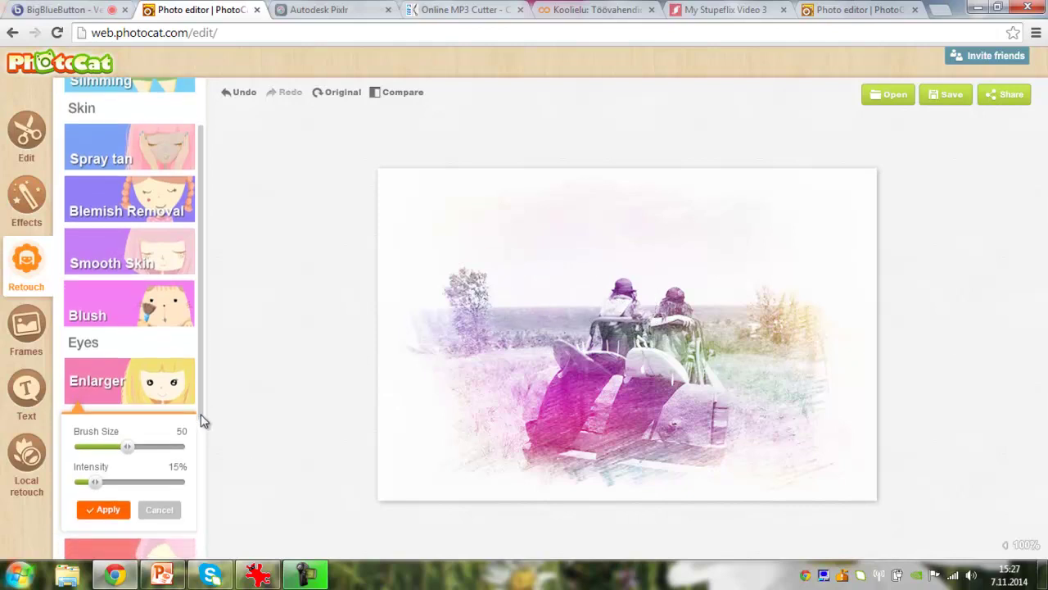
{"action": "left_click", "coordinate": [158, 511]}
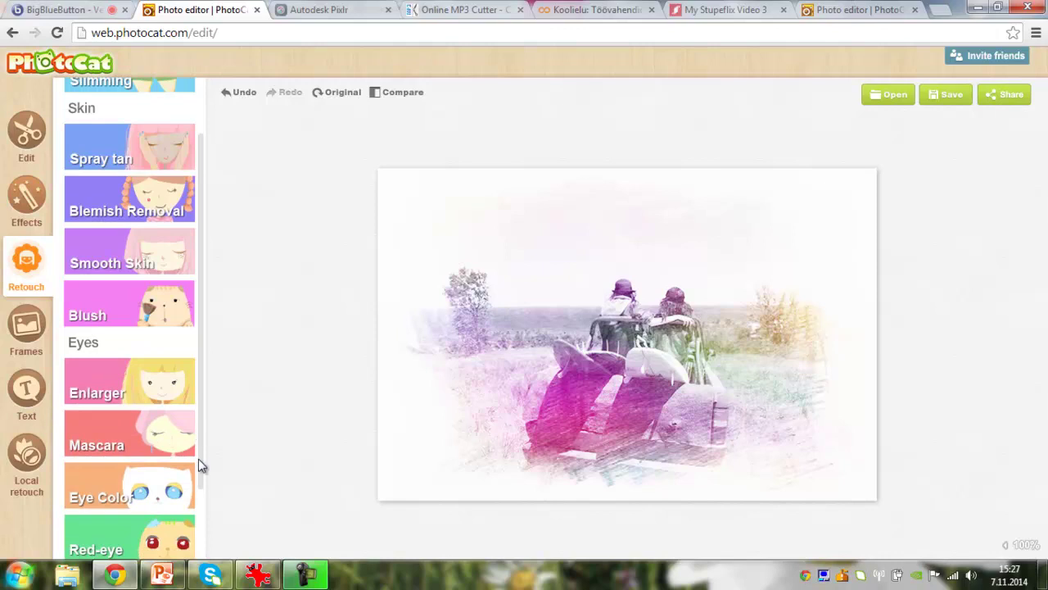
{"action": "scroll", "coordinate": [198, 483], "scroll_direction": "down", "scroll_amount": 2}
{"action": "left_click_drag", "start_coordinate": [198, 498], "coordinate": [198, 525]}
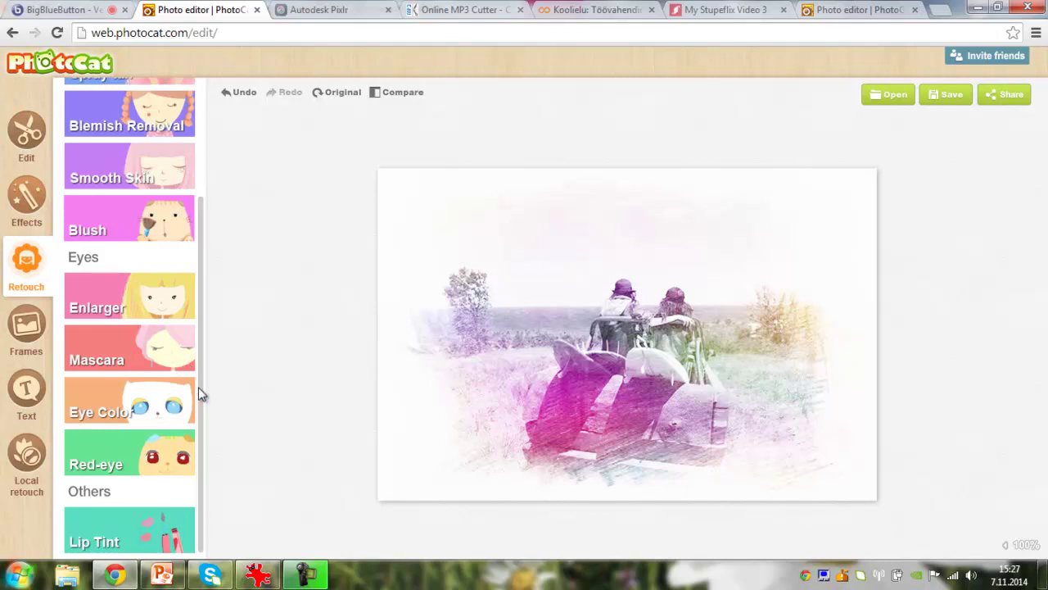
{"action": "scroll", "coordinate": [199, 386], "scroll_direction": "up", "scroll_amount": 5}
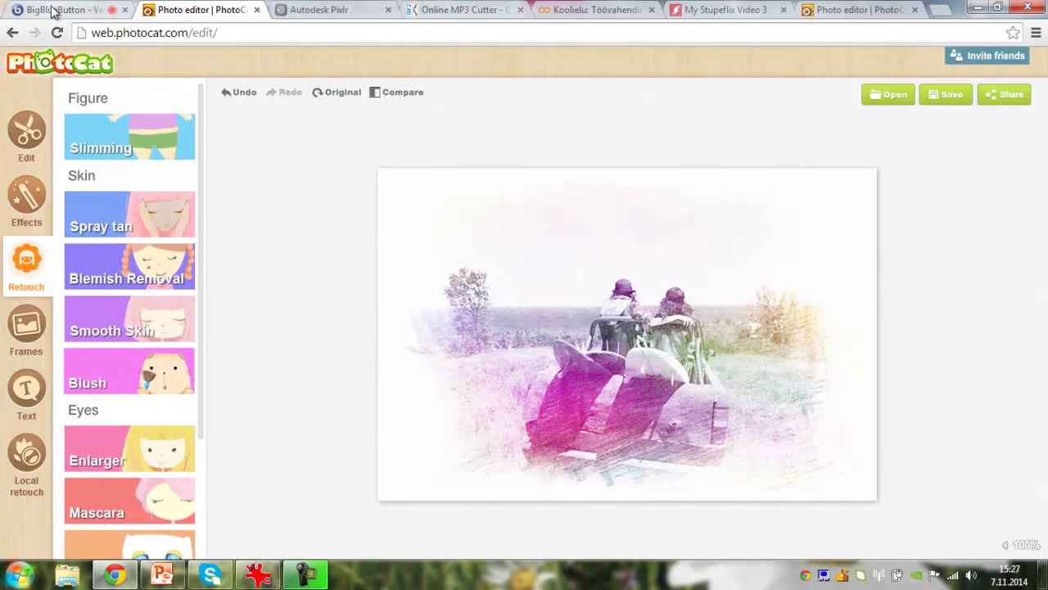
- Check the participants' chat in the BigBlueButton webinar and return to PhotoCat's retouch tools
{"action": "left_click", "coordinate": [54, 9]}
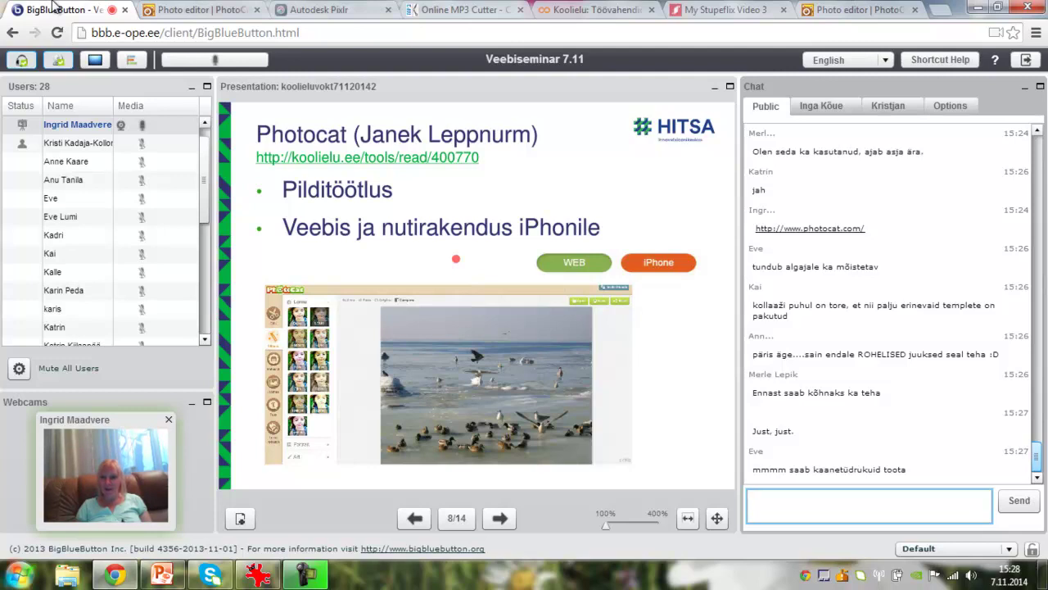
{"action": "left_click", "coordinate": [180, 17]}
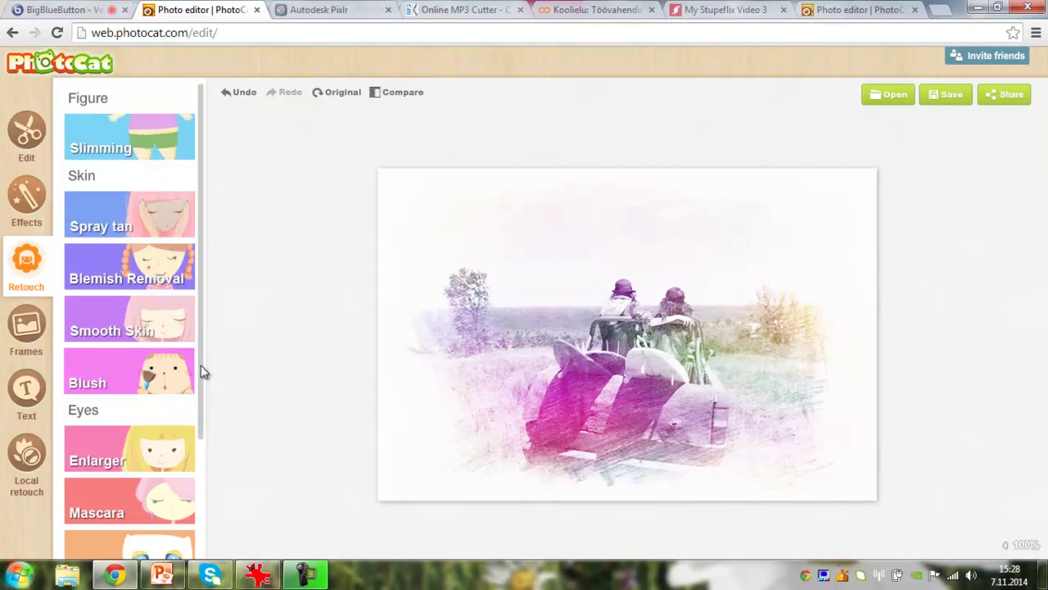
{"action": "scroll", "coordinate": [201, 387], "scroll_direction": "down", "scroll_amount": 3}
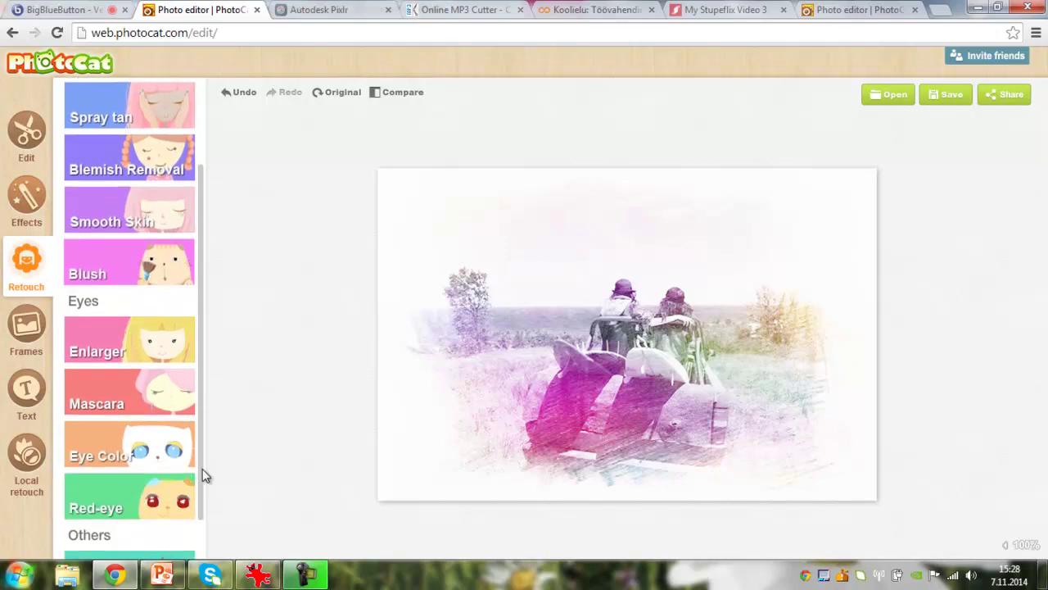
{"action": "scroll", "coordinate": [199, 418], "scroll_direction": "up", "scroll_amount": 3}
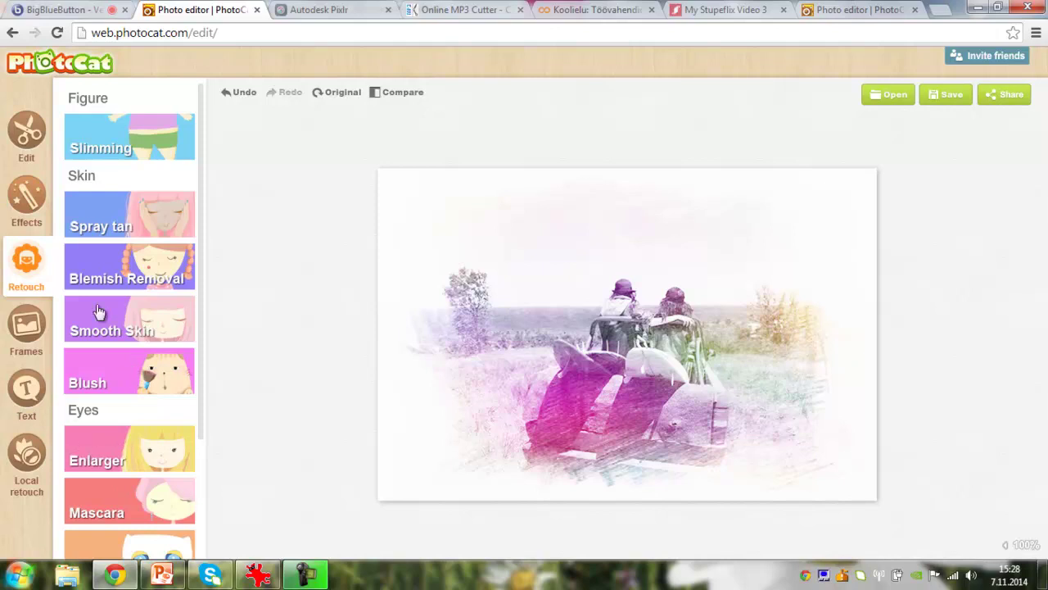
- Add the red Classic frame with hearts to the photo and view the second page of Classic frames
{"action": "left_click", "coordinate": [24, 332]}
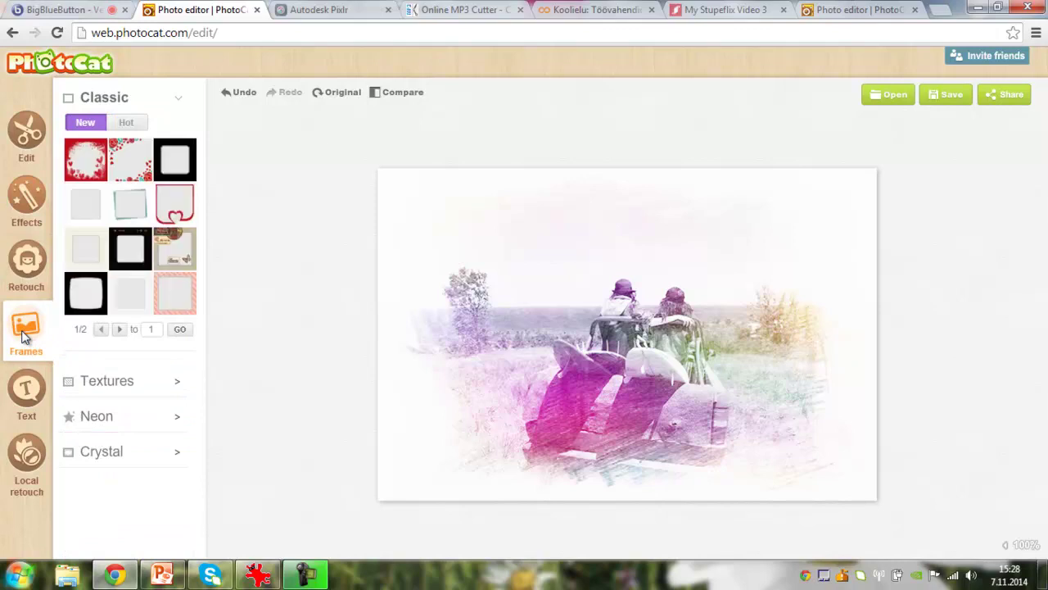
{"action": "left_click", "coordinate": [85, 169]}
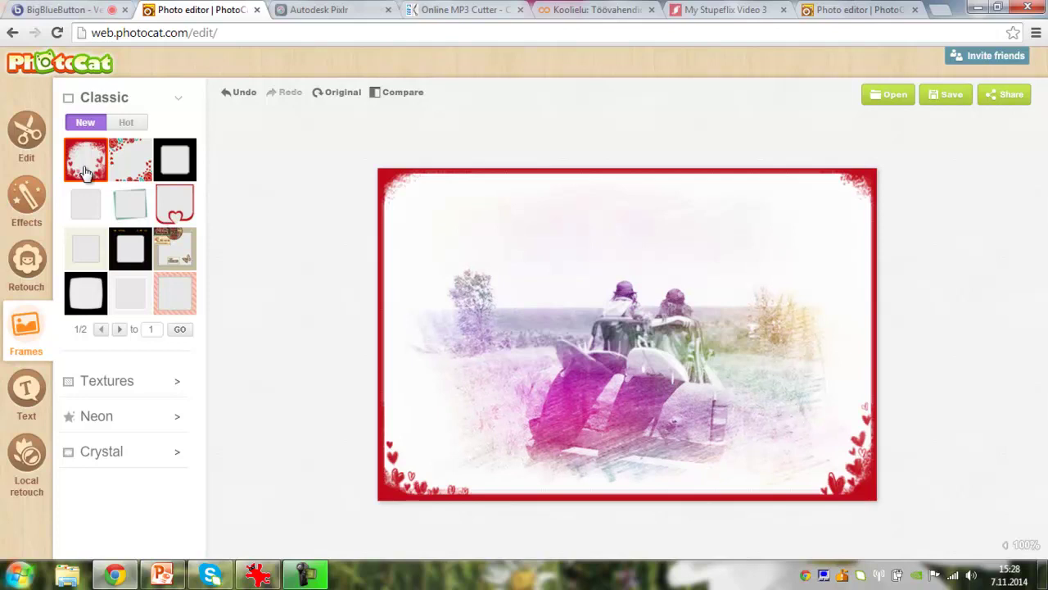
{"action": "left_click", "coordinate": [121, 330]}
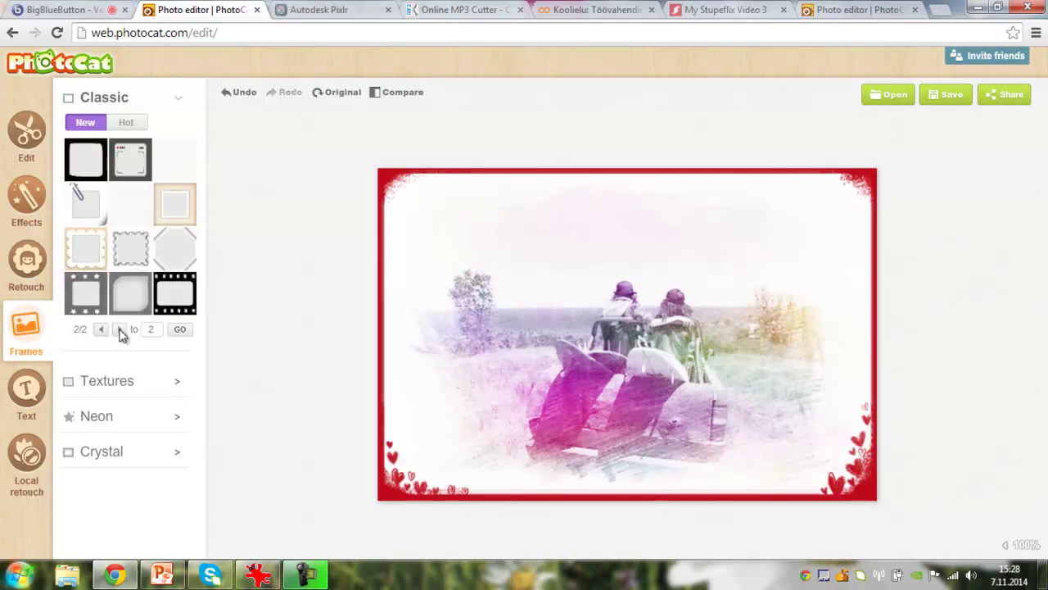
- Apply the white crackled texture and the yellow gradient texture from the Textures frames to the photo
{"action": "left_click", "coordinate": [175, 387]}
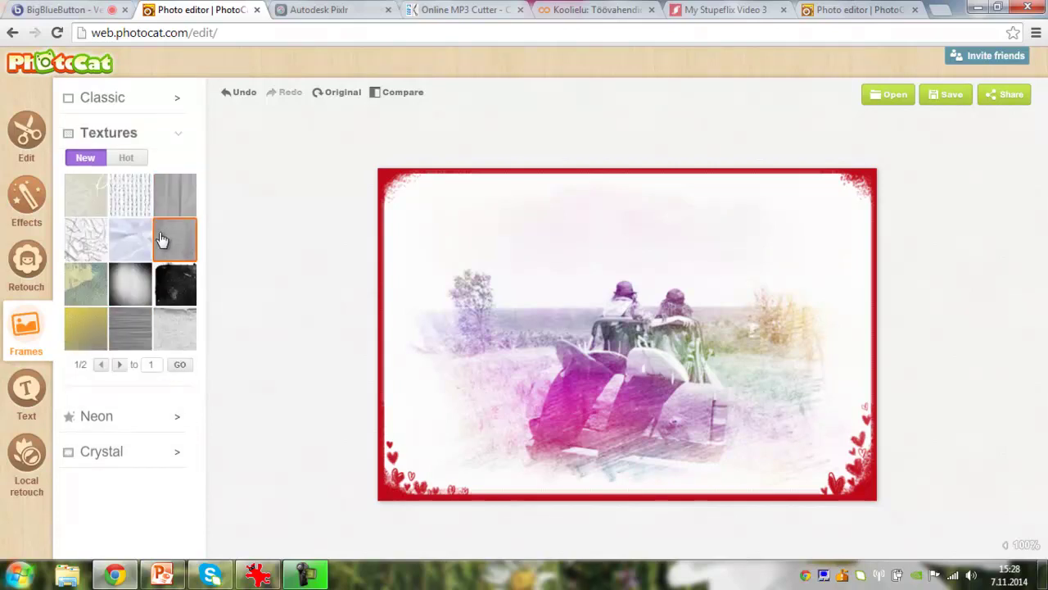
{"action": "left_click", "coordinate": [95, 243]}
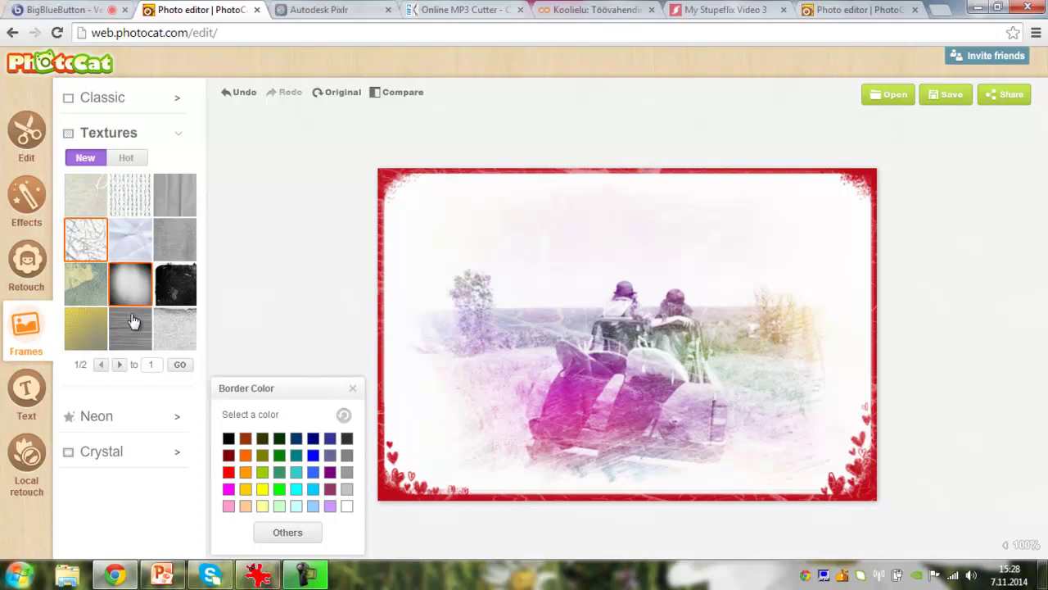
{"action": "left_click", "coordinate": [96, 328]}
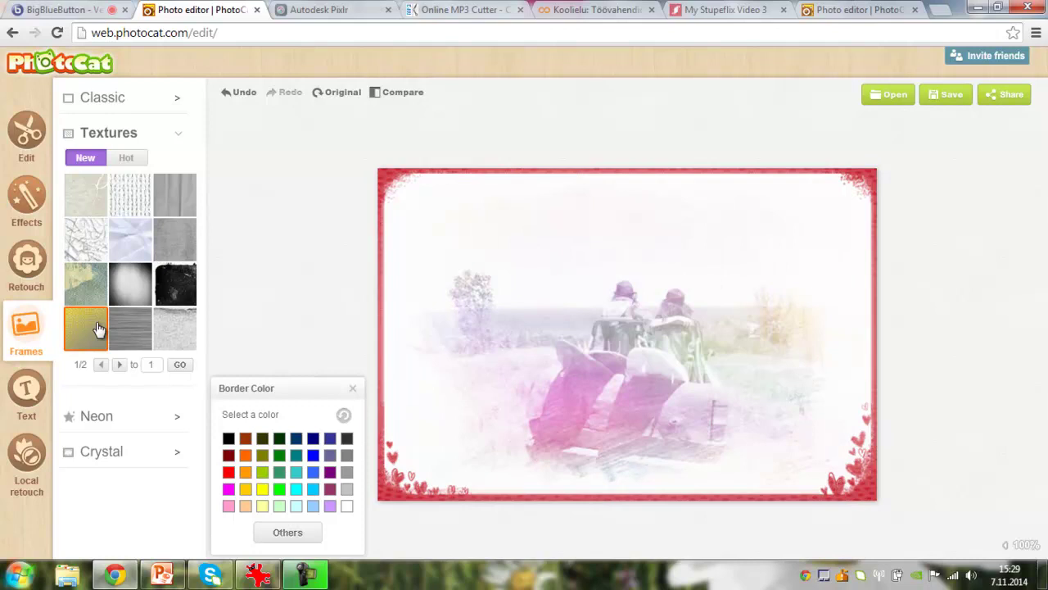
- Add the Neon frame with red lights and the Crystal frame with star outlines to the photo
{"action": "left_click", "coordinate": [102, 422]}
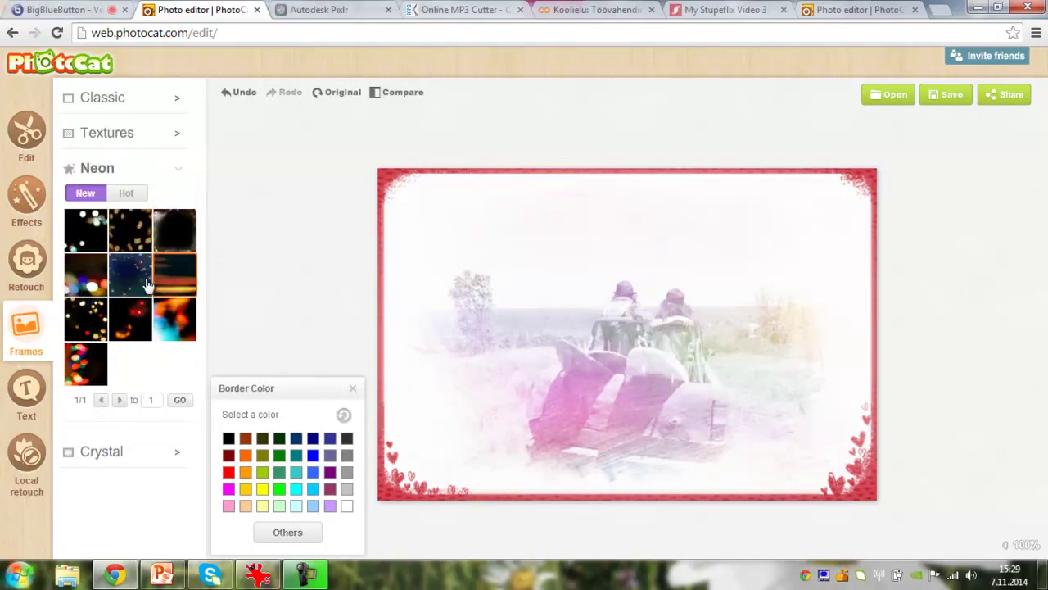
{"action": "left_click", "coordinate": [135, 322]}
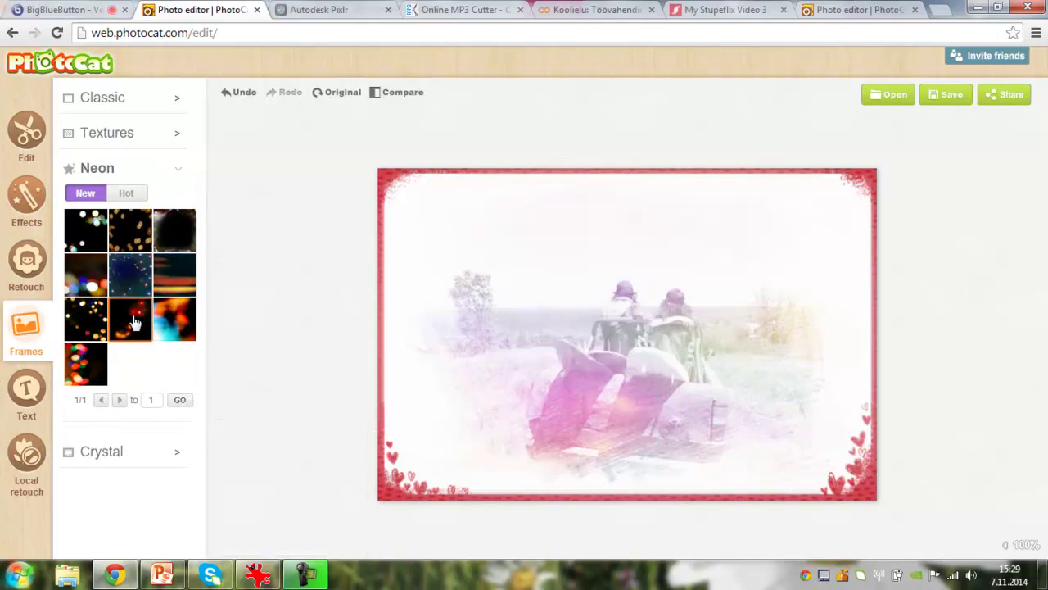
{"action": "left_click", "coordinate": [100, 451]}
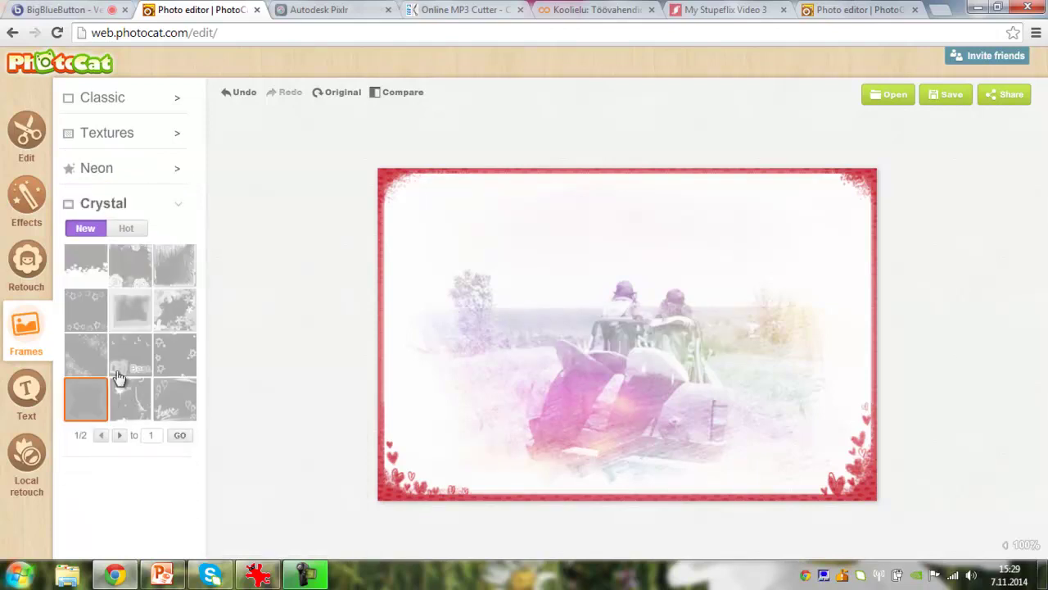
{"action": "left_click", "coordinate": [167, 351]}
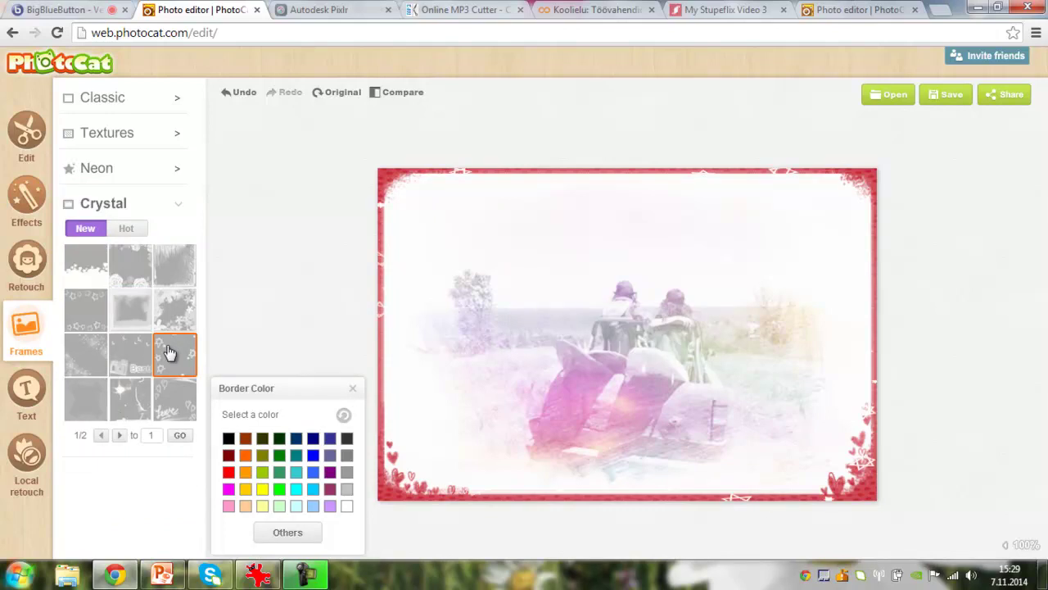
- Add the text "Tere!" to the photo and colour it bright pink
{"action": "left_click", "coordinate": [23, 393]}
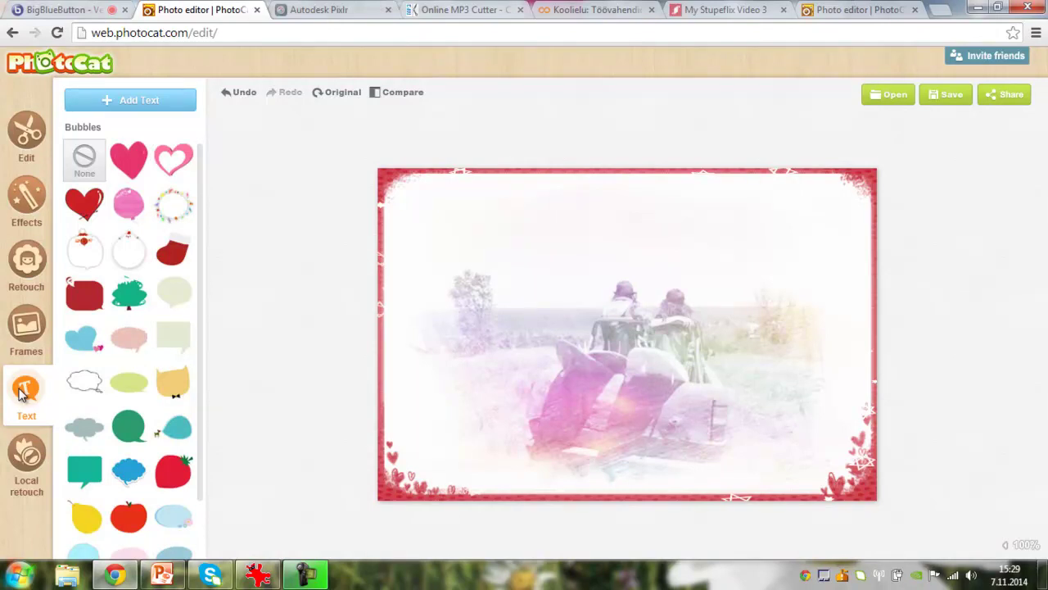
{"action": "left_click", "coordinate": [130, 100]}
{"action": "left_click", "coordinate": [261, 354]}
{"action": "type", "text": "Tese"}
{"action": "type", "text": "!"}
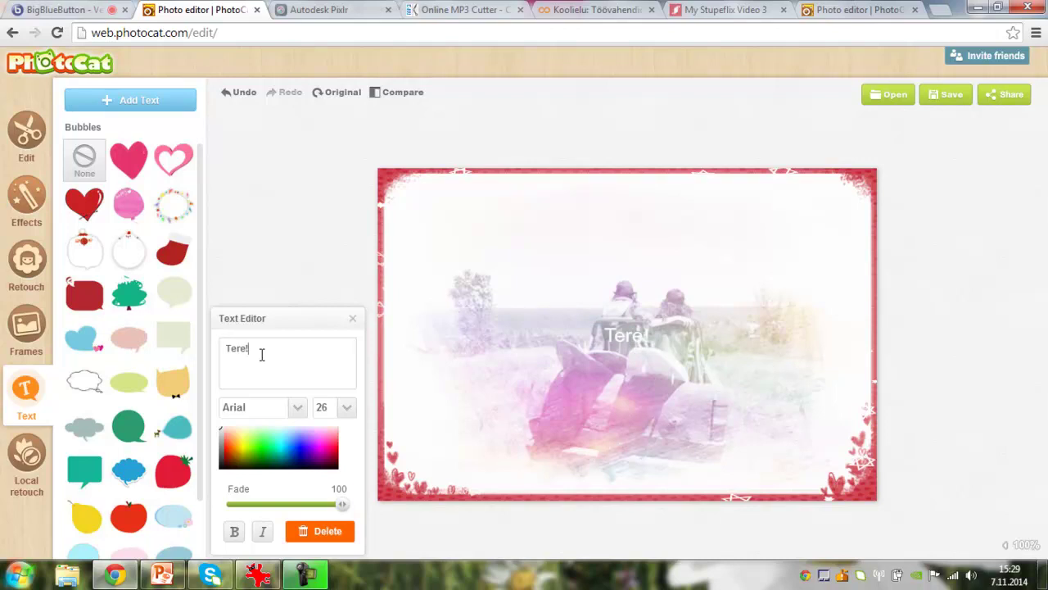
{"action": "left_click", "coordinate": [298, 464]}
{"action": "left_click", "coordinate": [331, 446]}
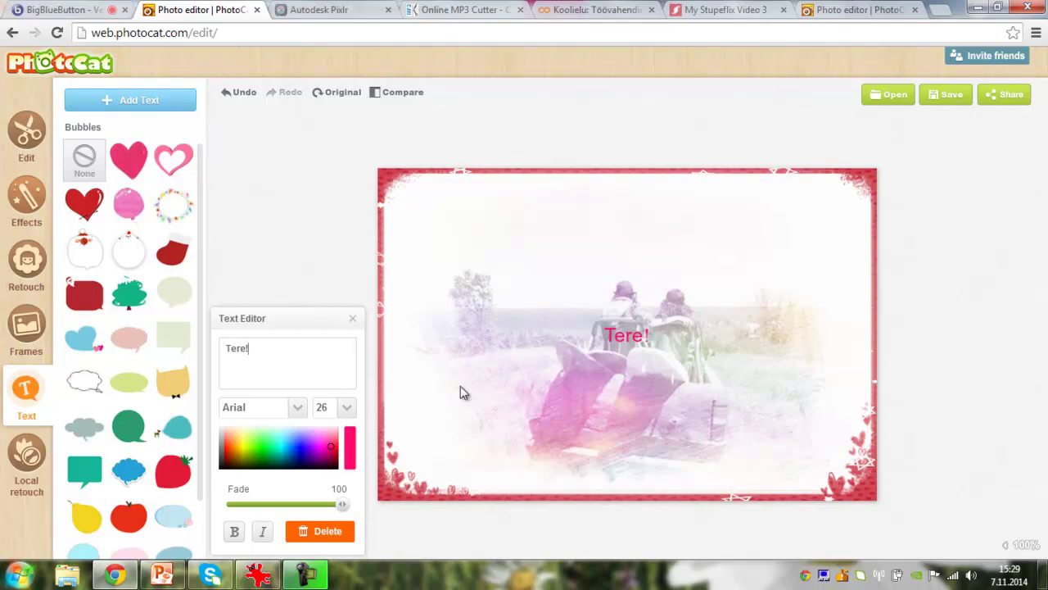
- Place the enlarged "Tere!" text tilted upwards in the photo's lower-left area and open the Local retouch tools
{"action": "left_click_drag", "start_coordinate": [628, 336], "coordinate": [483, 360]}
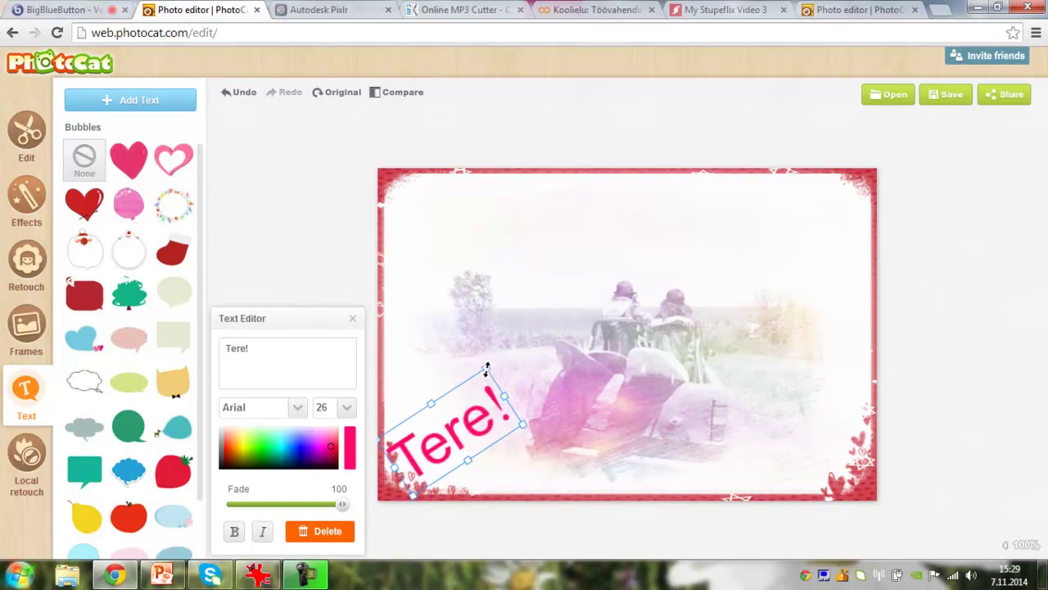
{"action": "left_click_drag", "start_coordinate": [451, 393], "coordinate": [472, 374]}
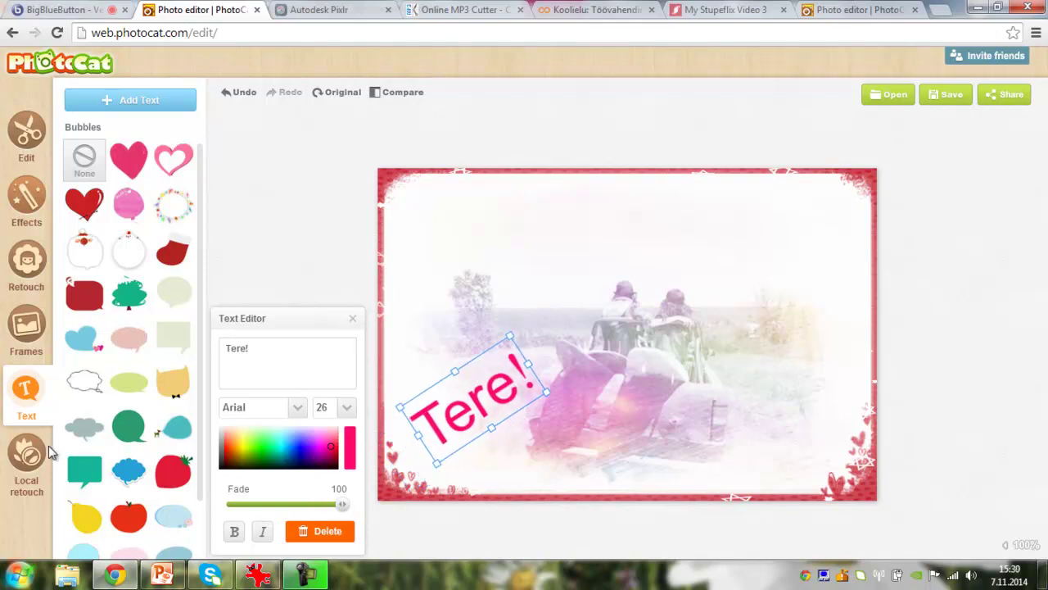
{"action": "left_click", "coordinate": [20, 469]}
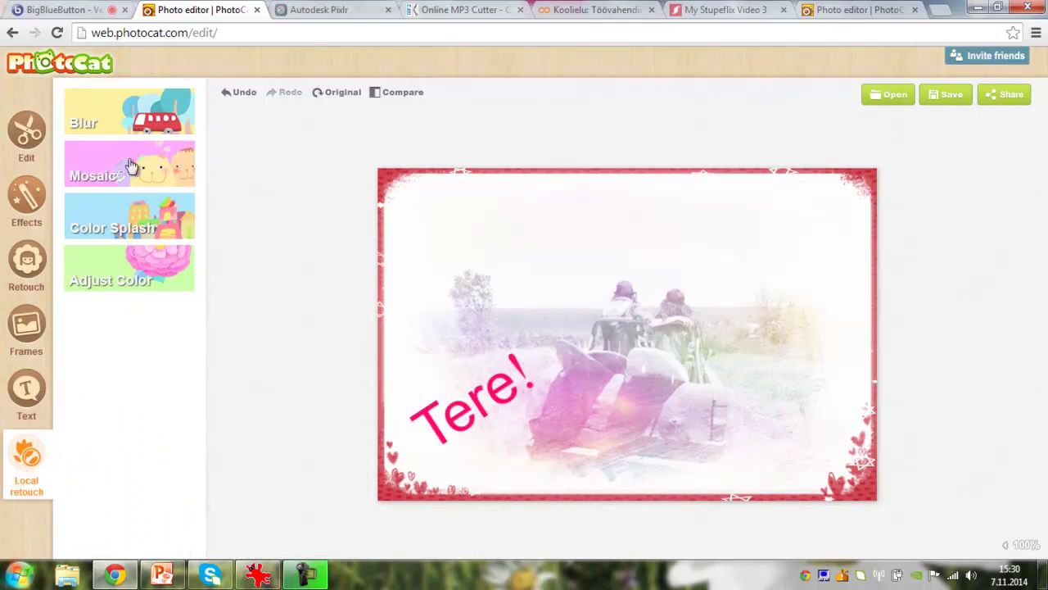
- Open the Blur tool and cancel it, try the Mosaic brush on the tree and the two people's heads, and discard the mosaic
{"action": "left_click", "coordinate": [136, 122]}
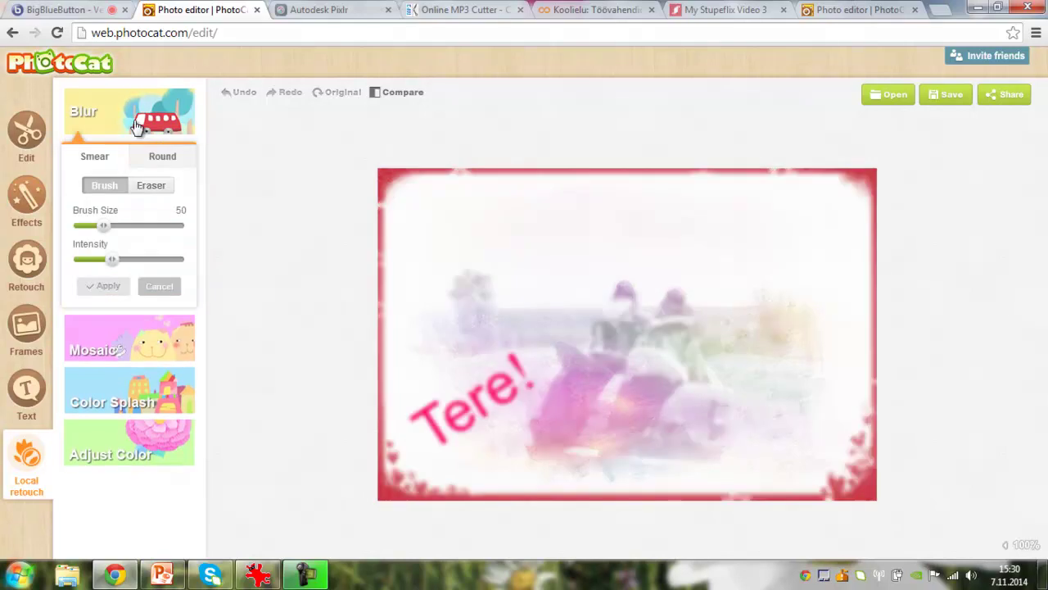
{"action": "left_click", "coordinate": [161, 288]}
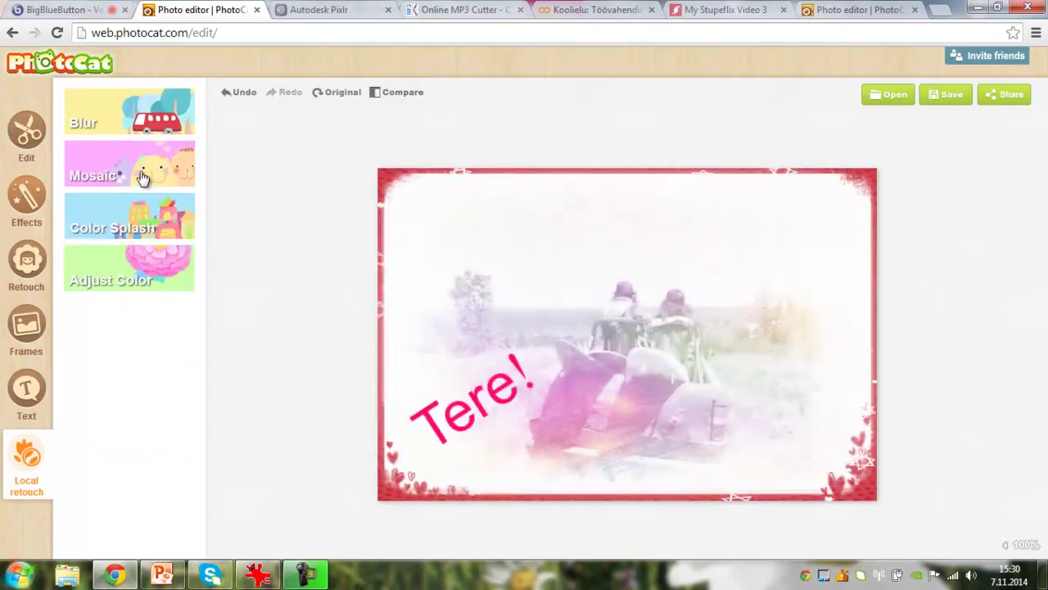
{"action": "left_click", "coordinate": [141, 178]}
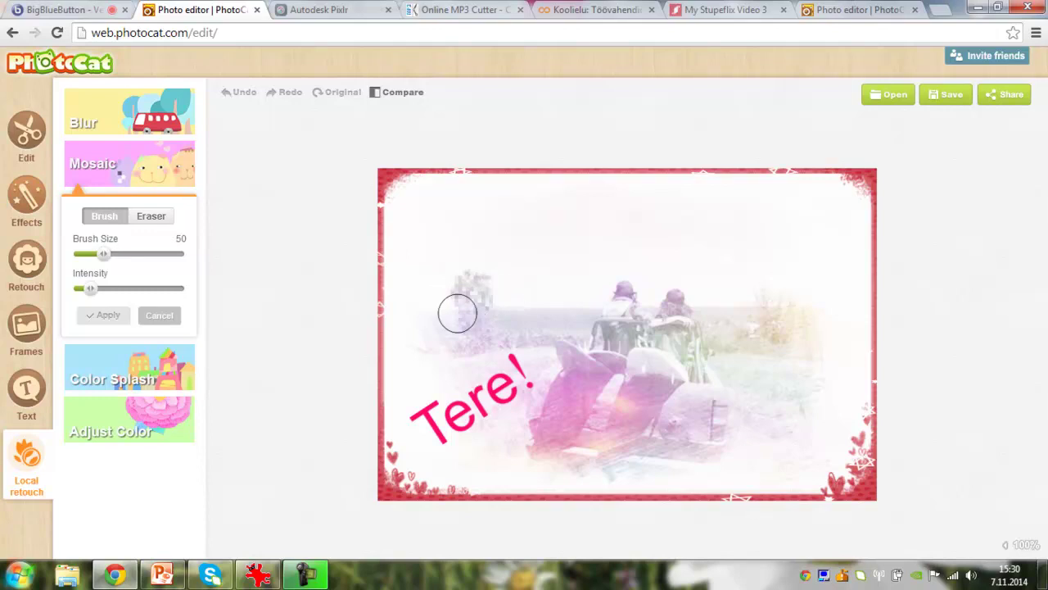
{"action": "left_click_drag", "start_coordinate": [475, 282], "coordinate": [458, 313]}
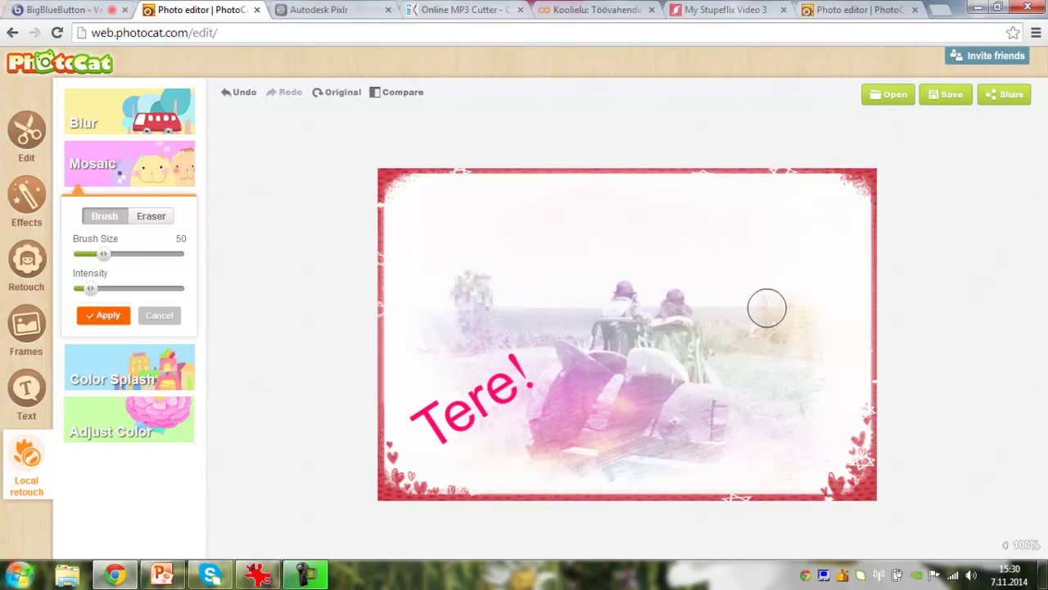
{"action": "left_click_drag", "start_coordinate": [666, 302], "coordinate": [623, 295]}
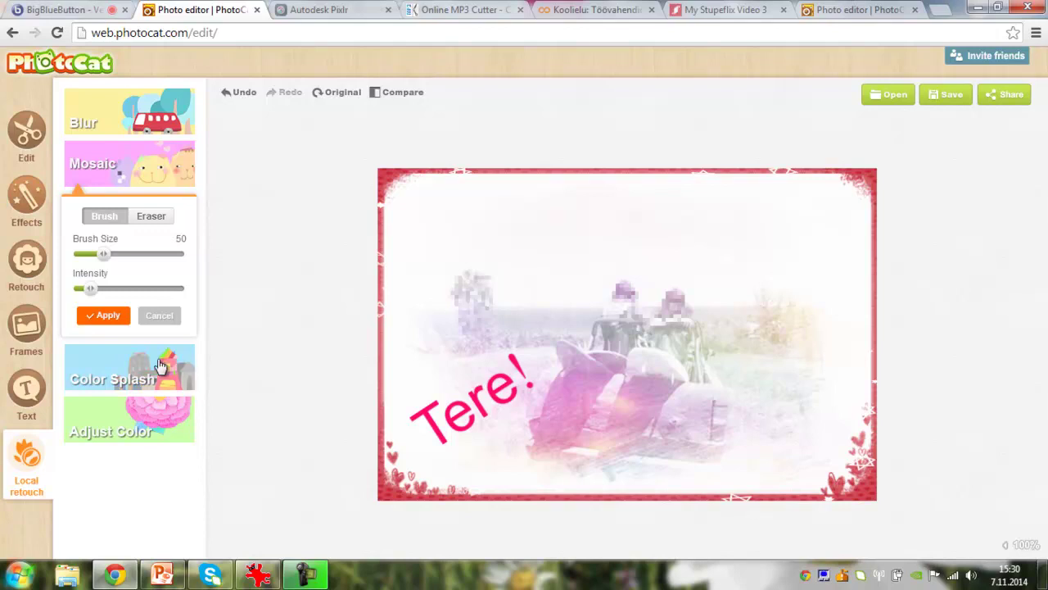
{"action": "left_click", "coordinate": [158, 317]}
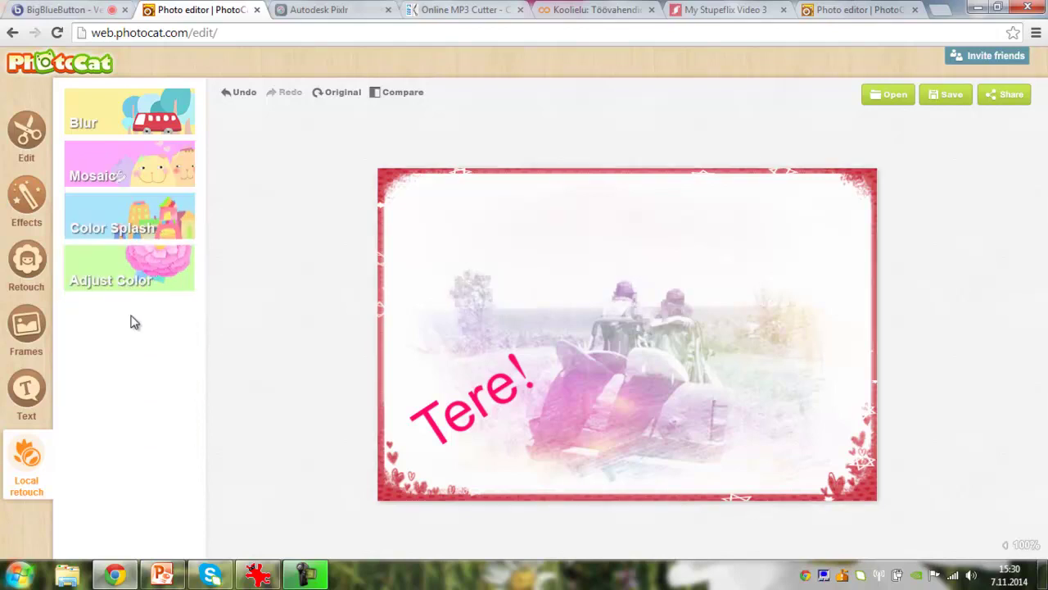
- Try Color Splash over the tree and "Tere!" text with brush size 126, discard it, and briefly open Adjust Color
{"action": "left_click", "coordinate": [136, 232]}
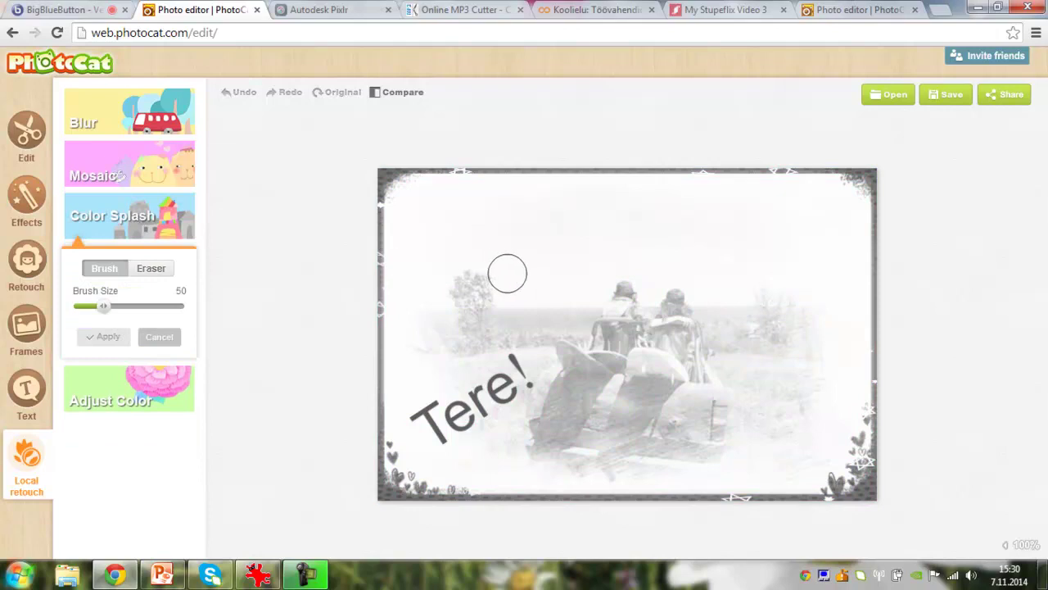
{"action": "left_click_drag", "start_coordinate": [473, 284], "coordinate": [484, 284]}
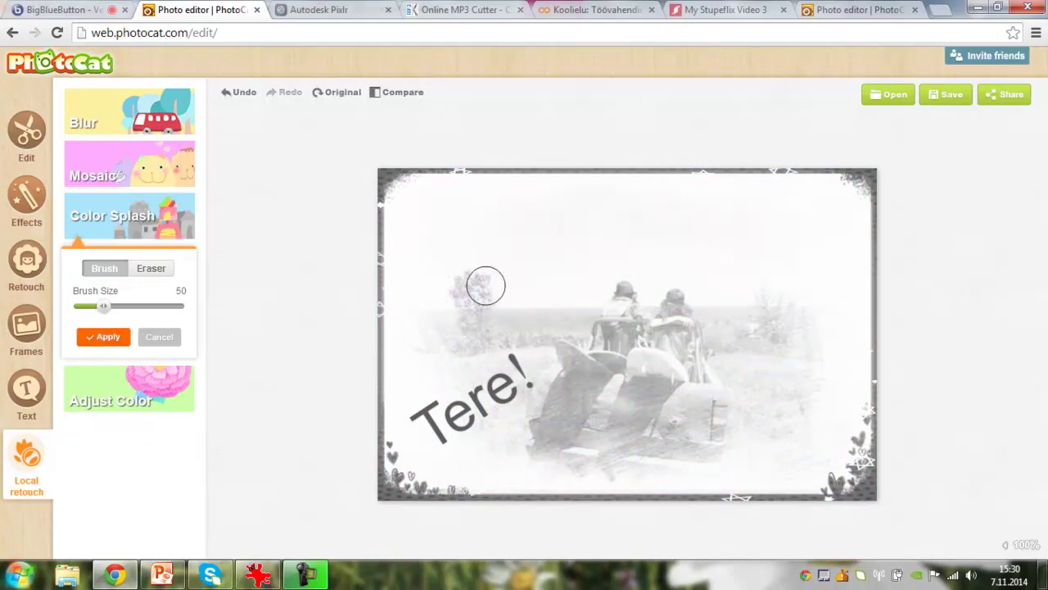
{"action": "left_click_drag", "start_coordinate": [103, 305], "coordinate": [140, 305]}
{"action": "mouse_move", "coordinate": [499, 307]}
{"action": "left_mouse_down"}
{"action": "mouse_move", "coordinate": [475, 284]}
{"action": "mouse_move", "coordinate": [480, 327]}
{"action": "mouse_move", "coordinate": [463, 279]}
{"action": "mouse_move", "coordinate": [531, 289]}
{"action": "mouse_move", "coordinate": [632, 340]}
{"action": "mouse_move", "coordinate": [491, 363]}
{"action": "mouse_move", "coordinate": [475, 398]}
{"action": "left_mouse_up"}
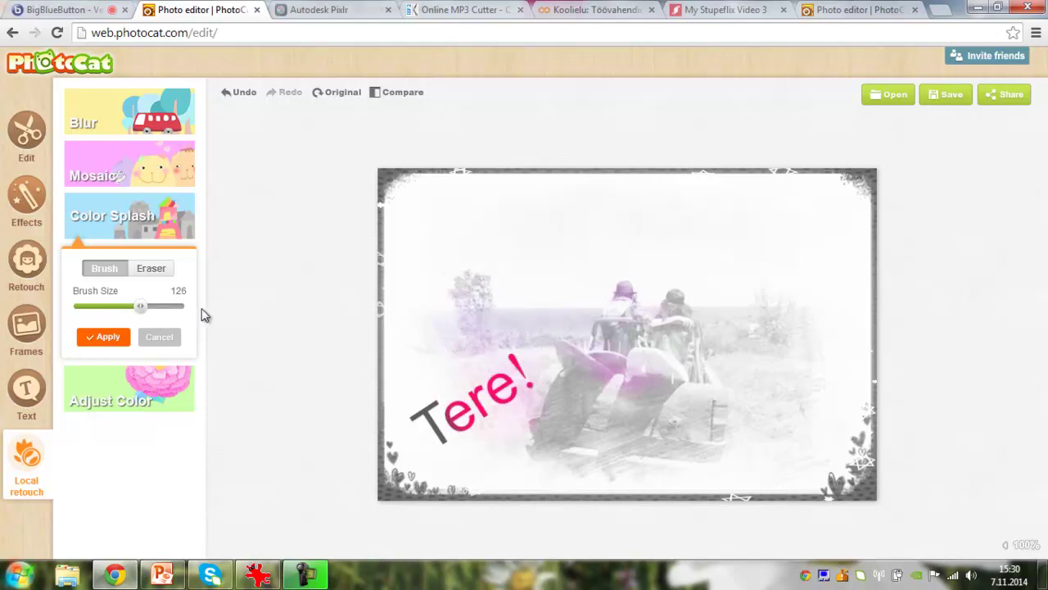
{"action": "left_click", "coordinate": [156, 339]}
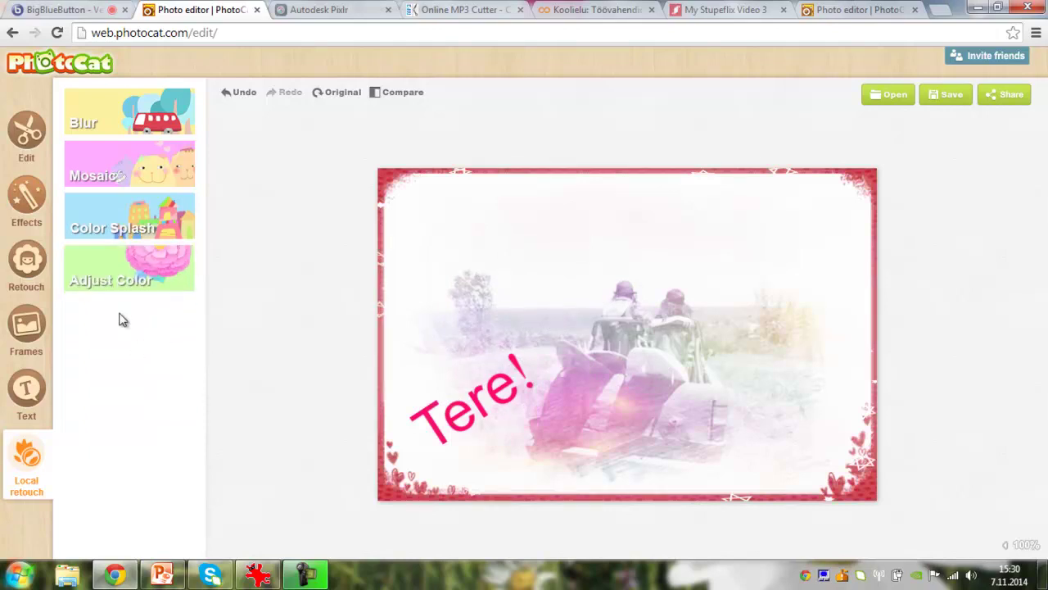
{"action": "left_click", "coordinate": [127, 263]}
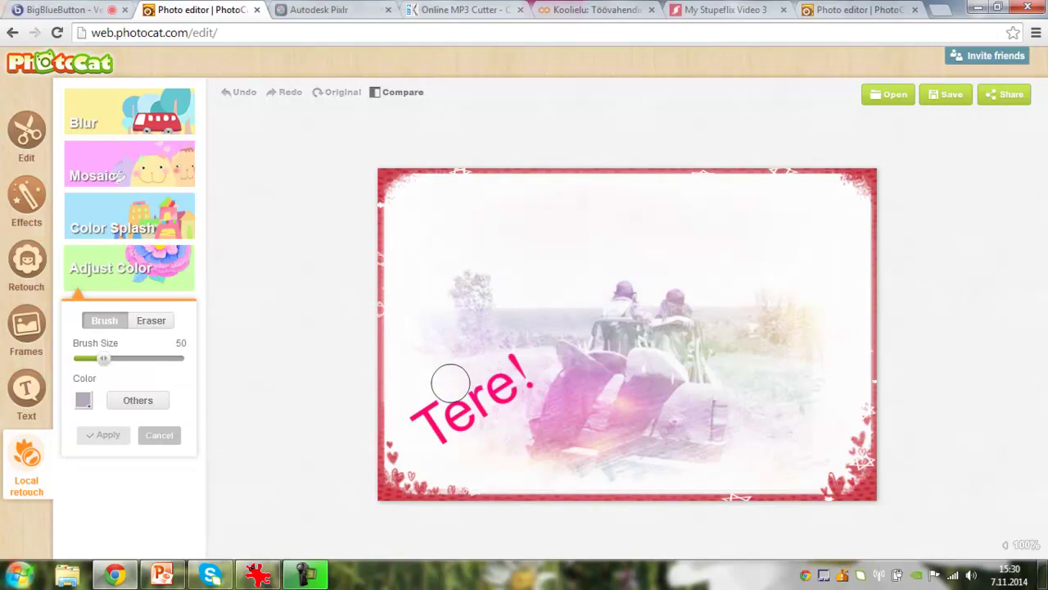
{"action": "left_click", "coordinate": [152, 435]}
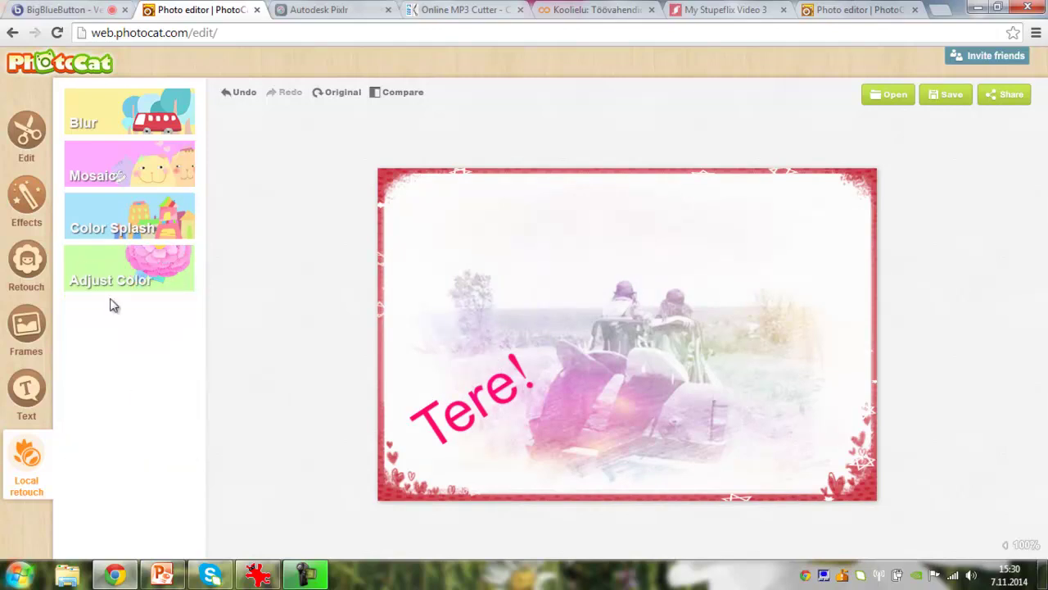
- Switch to the BigBlueButton webinar and read the participants' comments in the public chat
{"action": "left_click", "coordinate": [67, 8]}
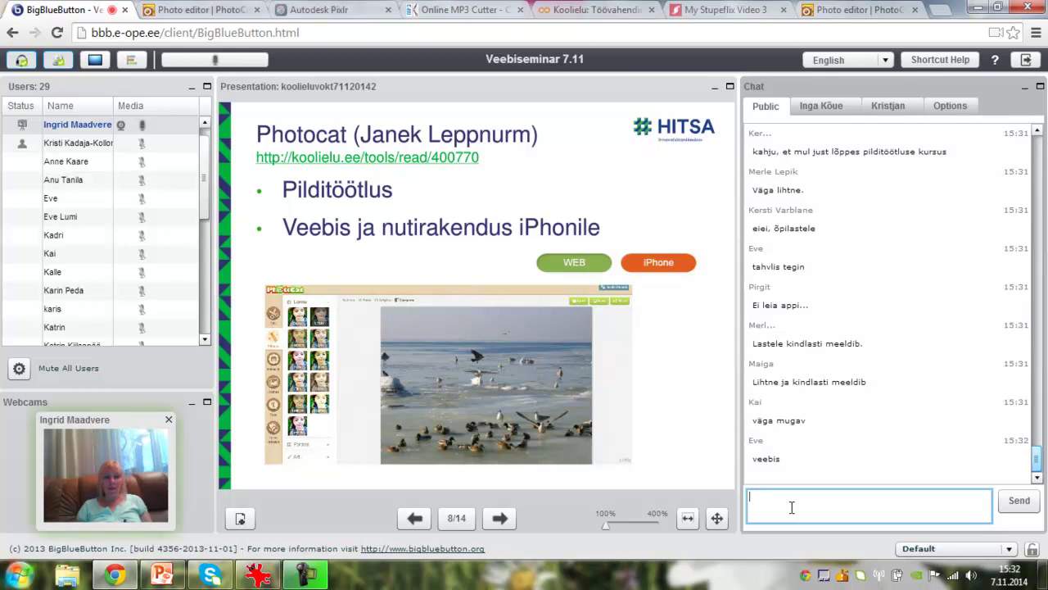
{"action": "mouse_move", "coordinate": [679, 323]}
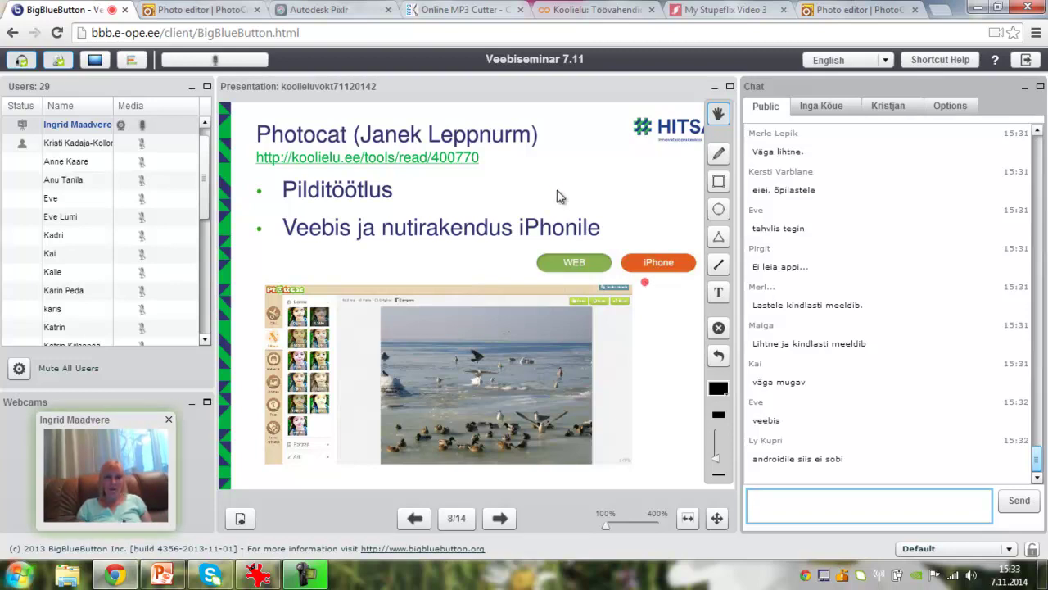
- Switch to PhotoCat and examine the options for saving to the computer, choosing the .png format before cancelling
{"action": "left_click", "coordinate": [204, 9]}
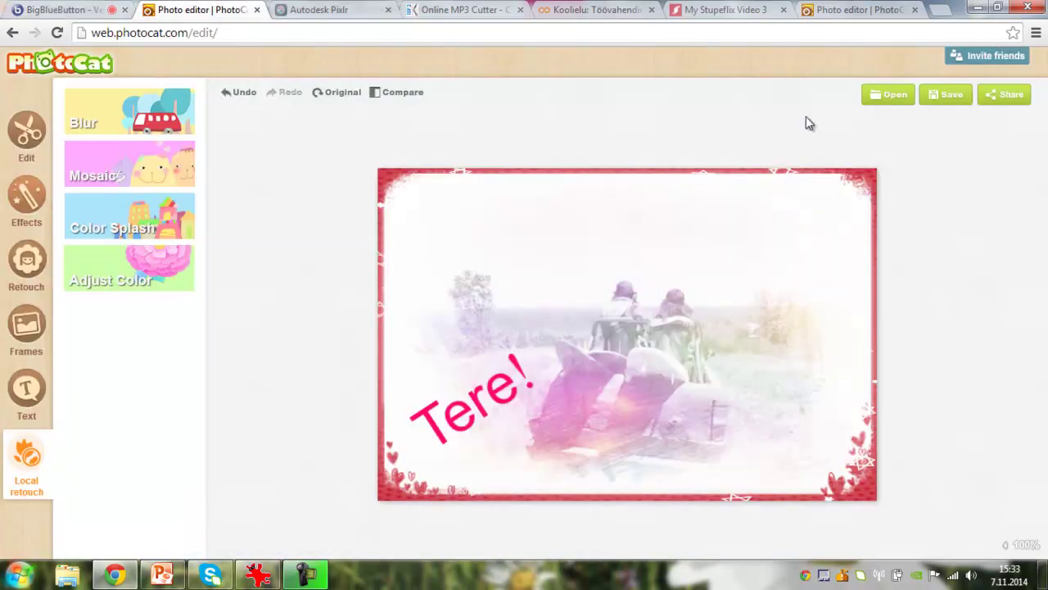
{"action": "left_click", "coordinate": [947, 97]}
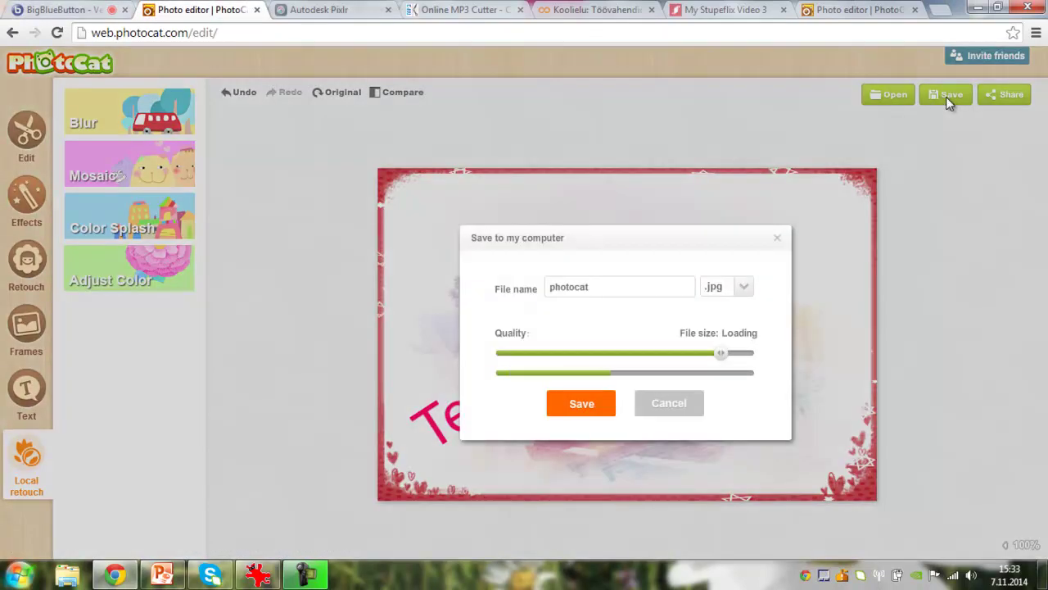
{"action": "left_click", "coordinate": [745, 288]}
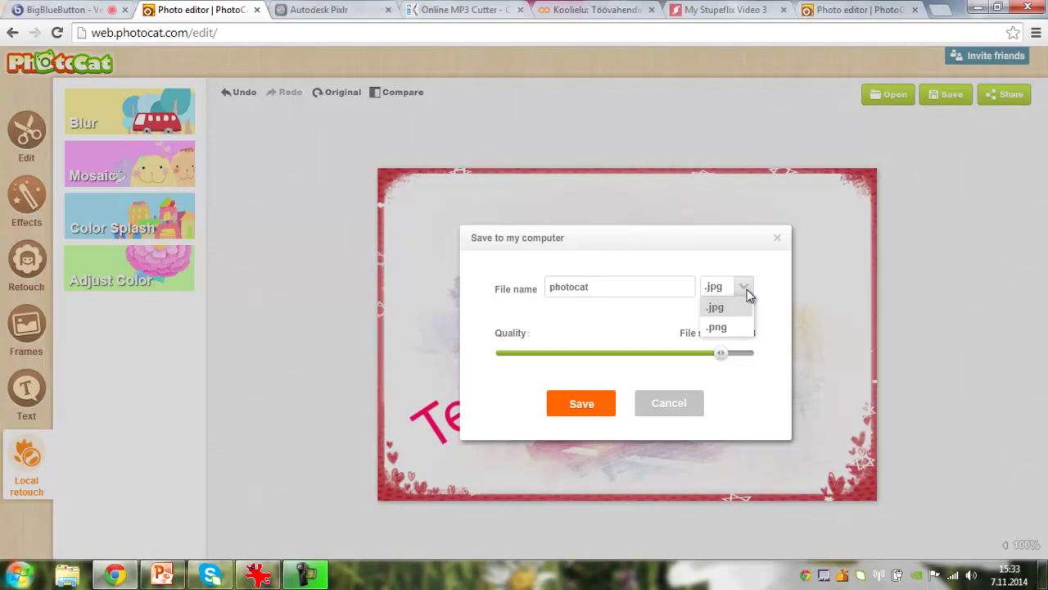
{"action": "left_click", "coordinate": [748, 294]}
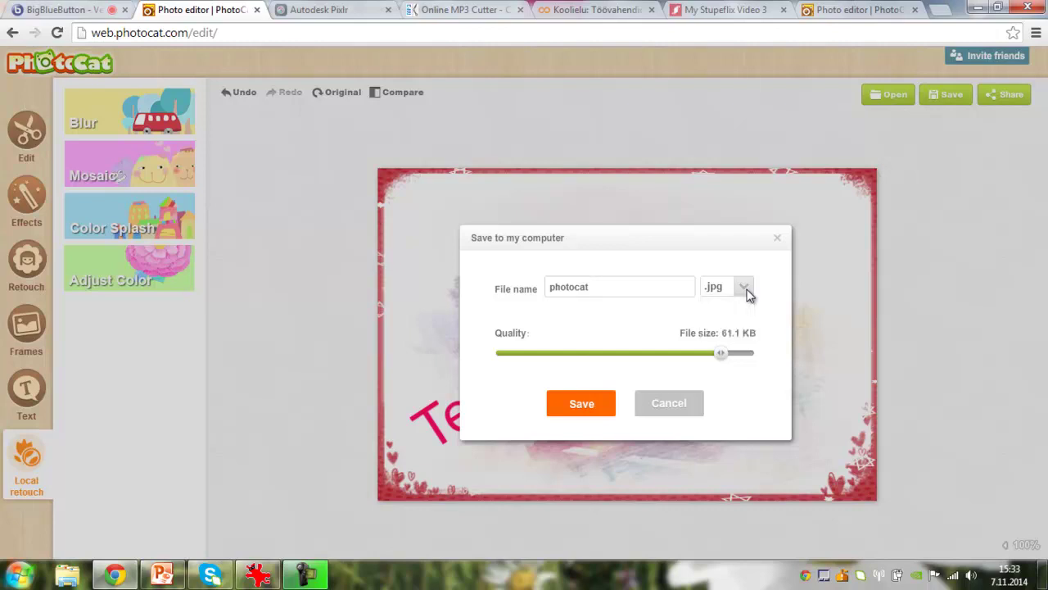
{"action": "left_click", "coordinate": [747, 293]}
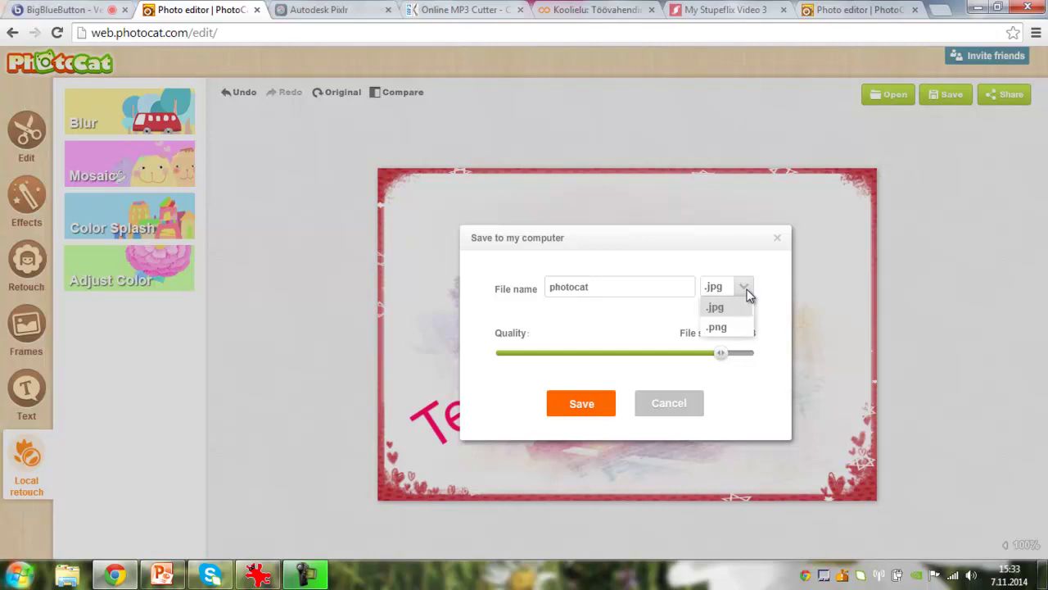
{"action": "left_click", "coordinate": [718, 328]}
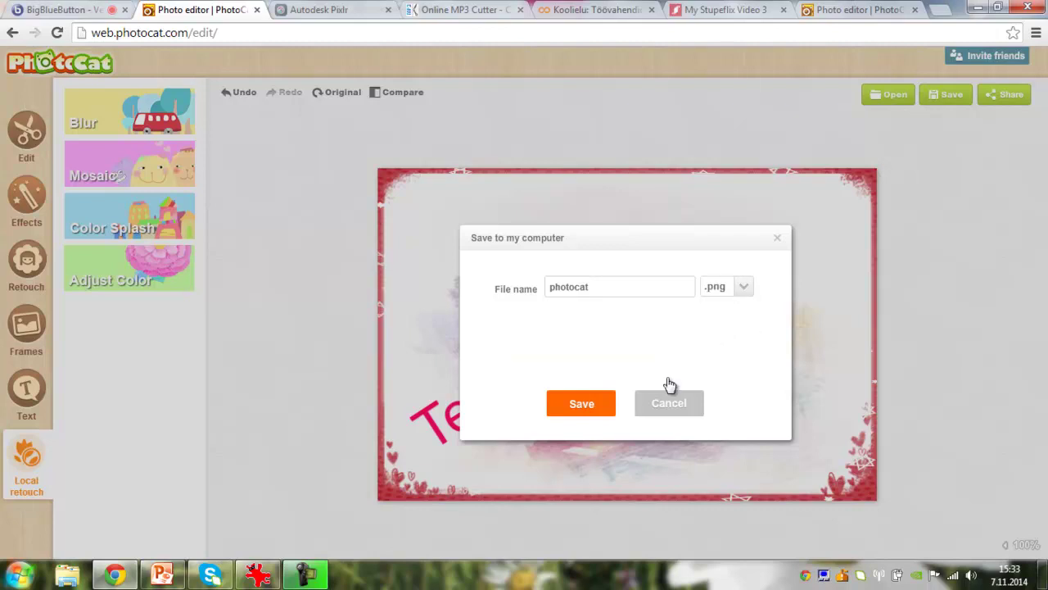
{"action": "left_click", "coordinate": [657, 401]}
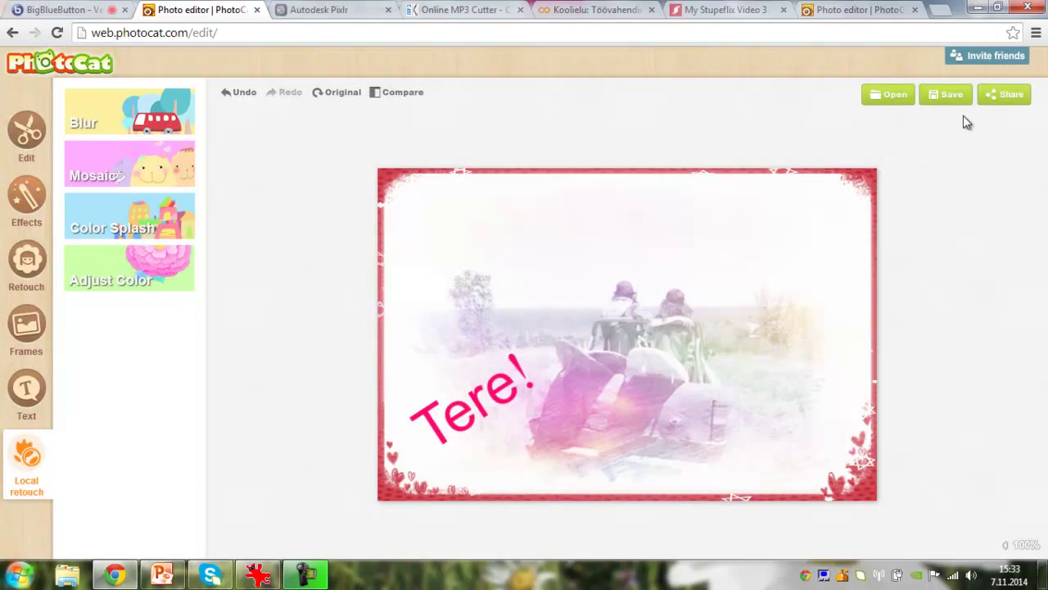
- Examine the social network options for sharing the photo and close them without sharing
{"action": "left_click", "coordinate": [1004, 94]}
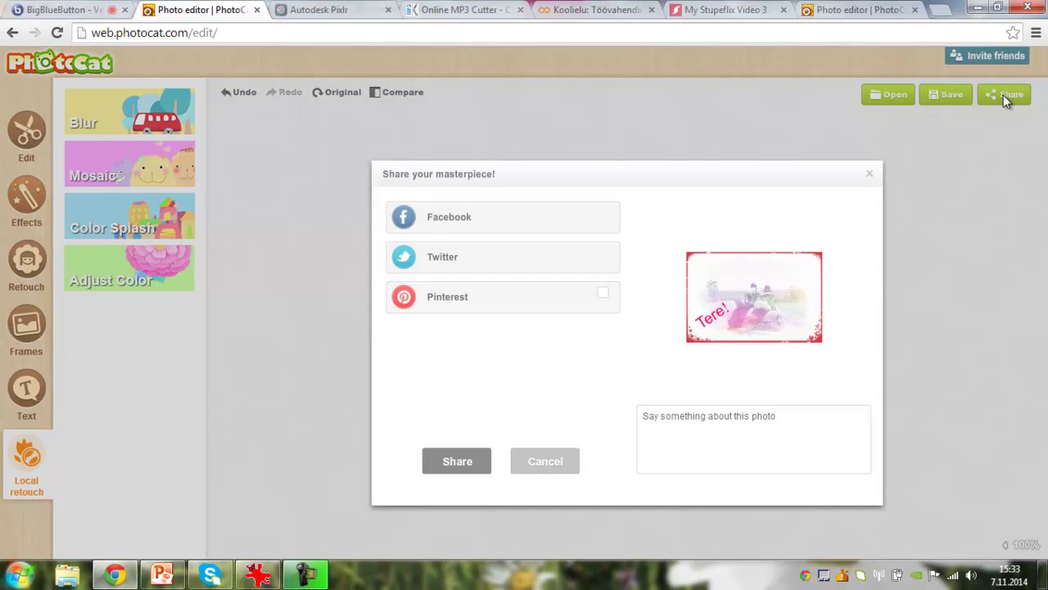
{"action": "left_click", "coordinate": [871, 176]}
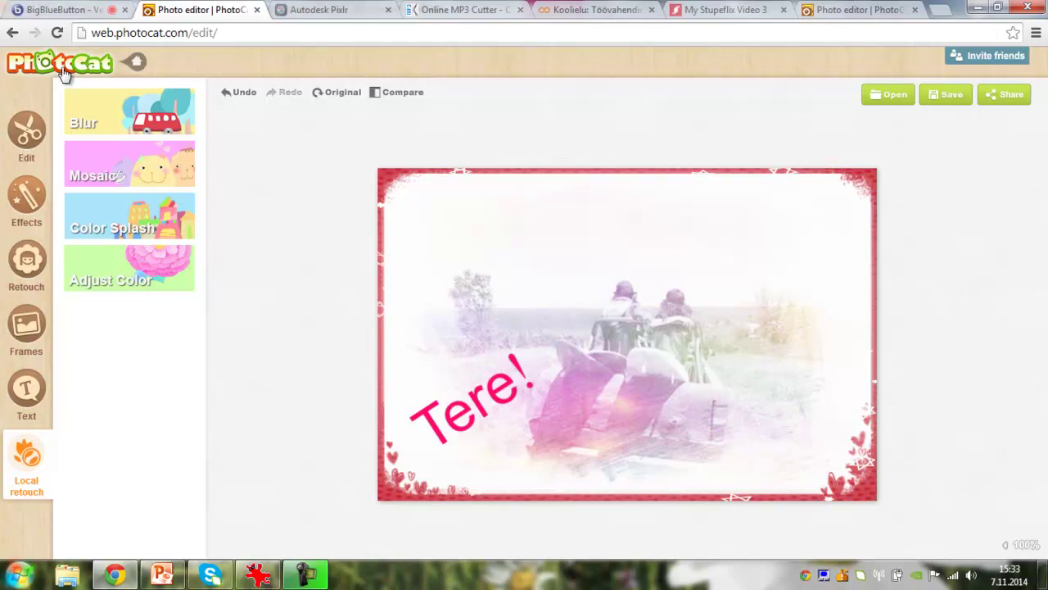
{"action": "left_click", "coordinate": [998, 96]}
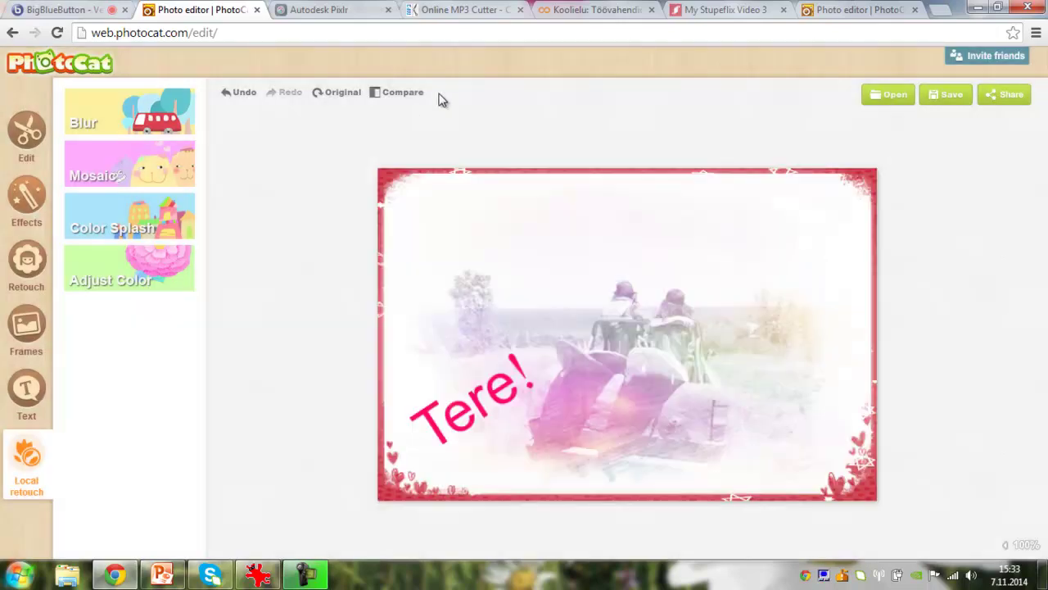
{"action": "left_click", "coordinate": [870, 179]}
- Check the BigBlueButton chat for comments and show the original and edited photos side by side in PhotoCat
{"action": "left_click", "coordinate": [72, 9]}
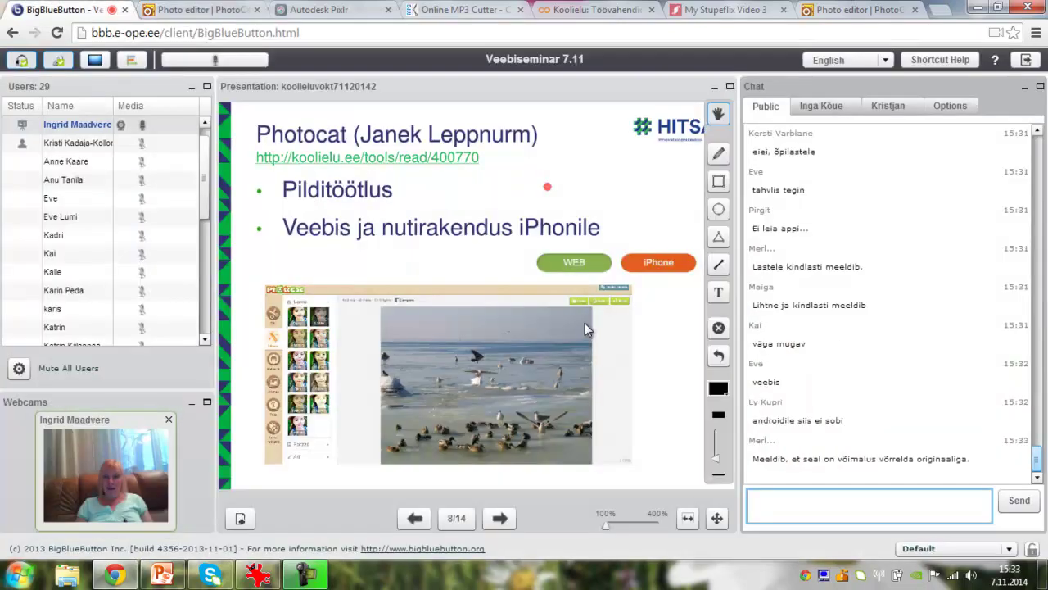
{"action": "left_click", "coordinate": [775, 505]}
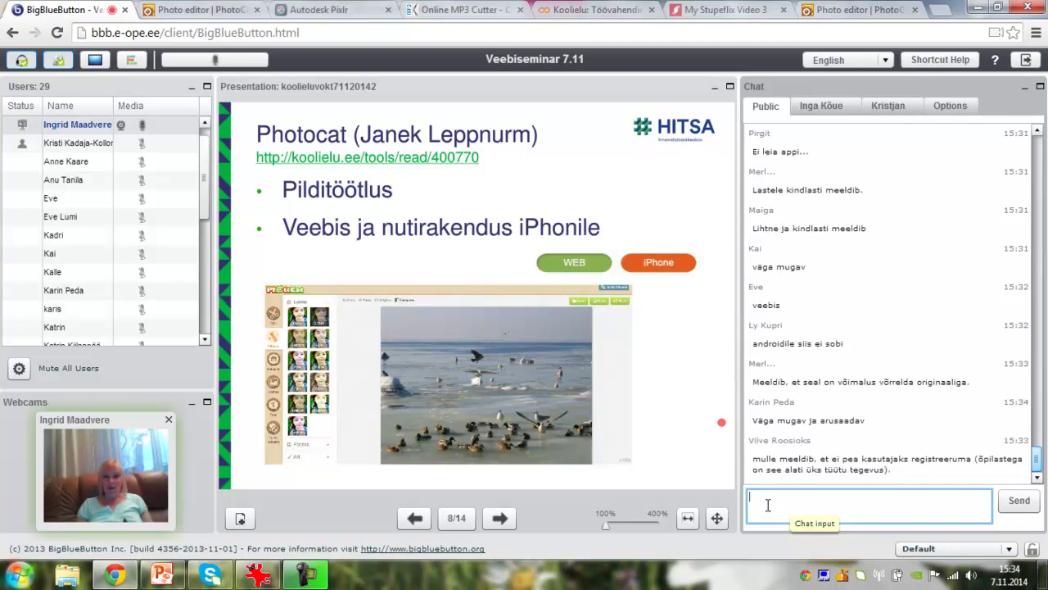
{"action": "left_click", "coordinate": [177, 11]}
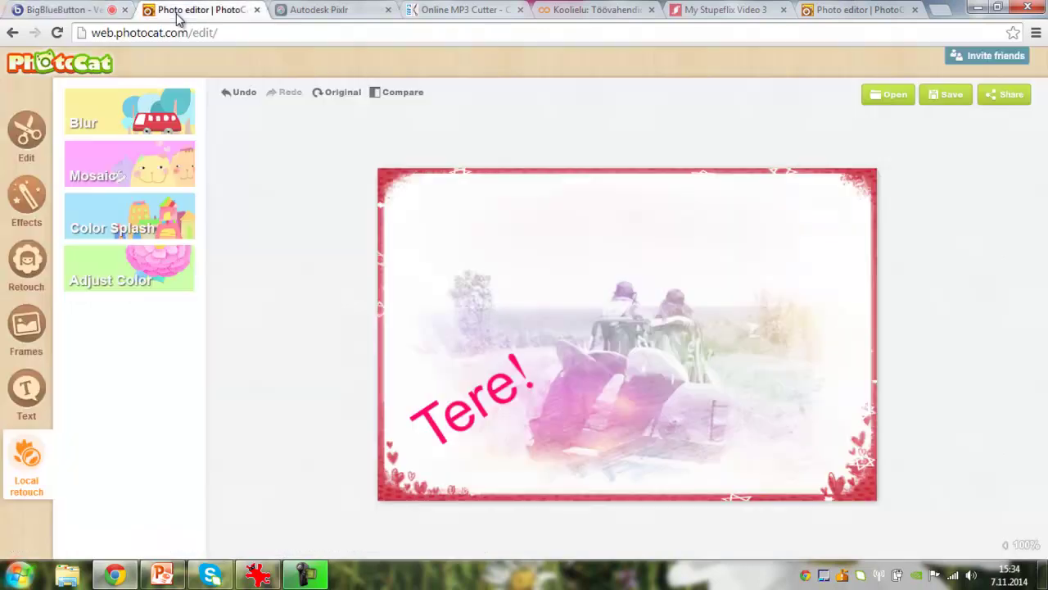
{"action": "left_click", "coordinate": [402, 95]}
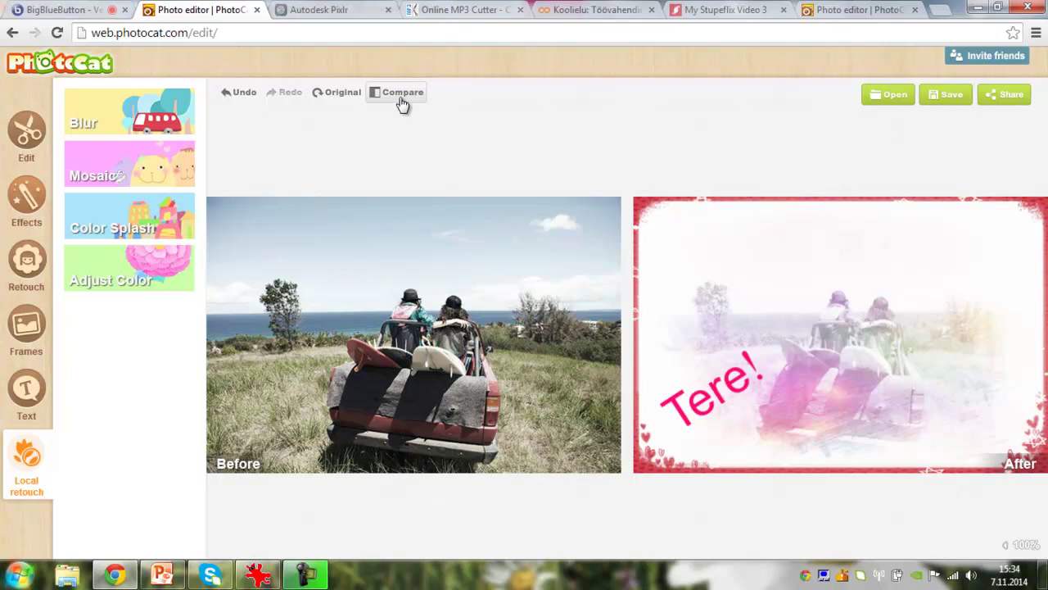
- Return to the BigBlueButton webinar and check the chat for remaining questions about PhotoCat
{"action": "left_click", "coordinate": [56, 10]}
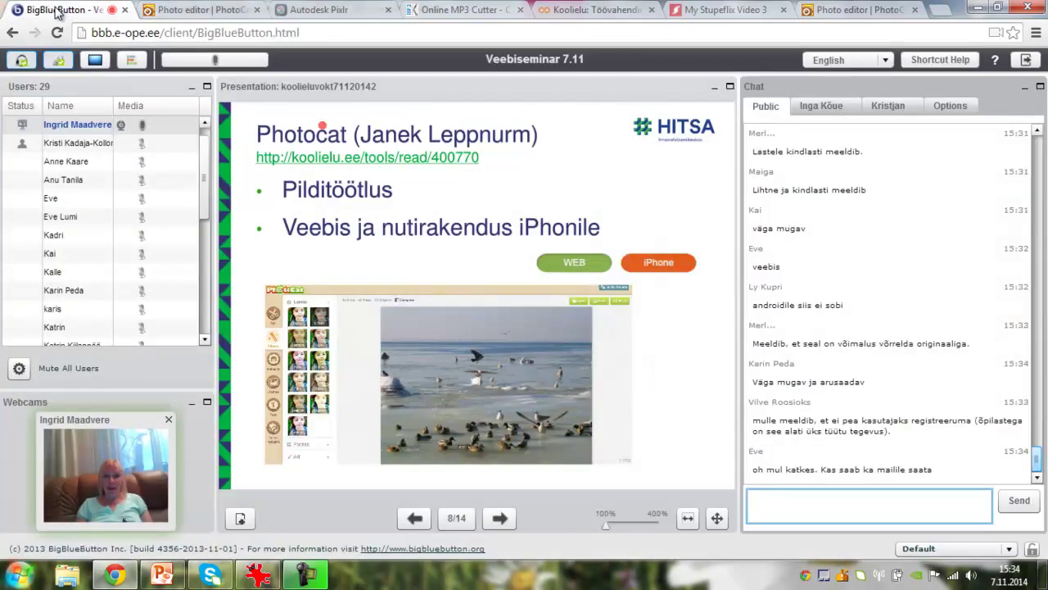
{"action": "left_click", "coordinate": [803, 510]}
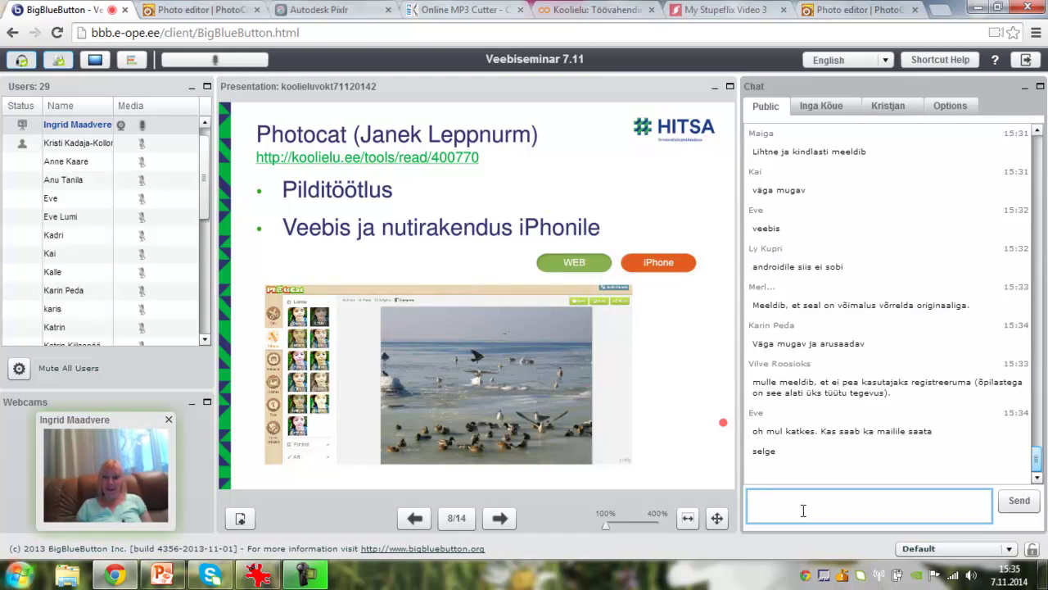
{"action": "mouse_move", "coordinate": [676, 491]}
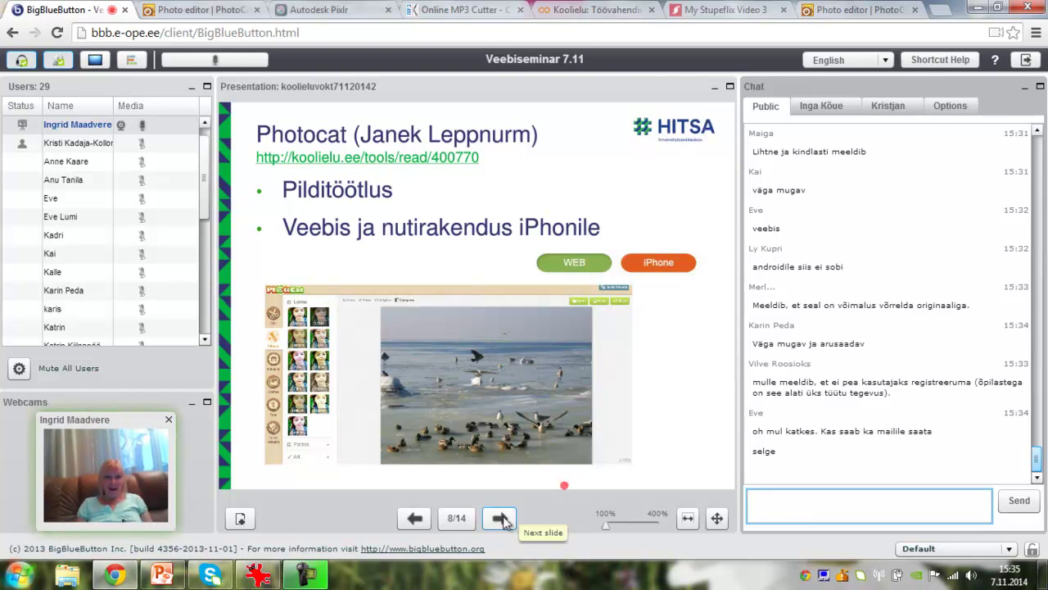
{"action": "mouse_move", "coordinate": [566, 459]}
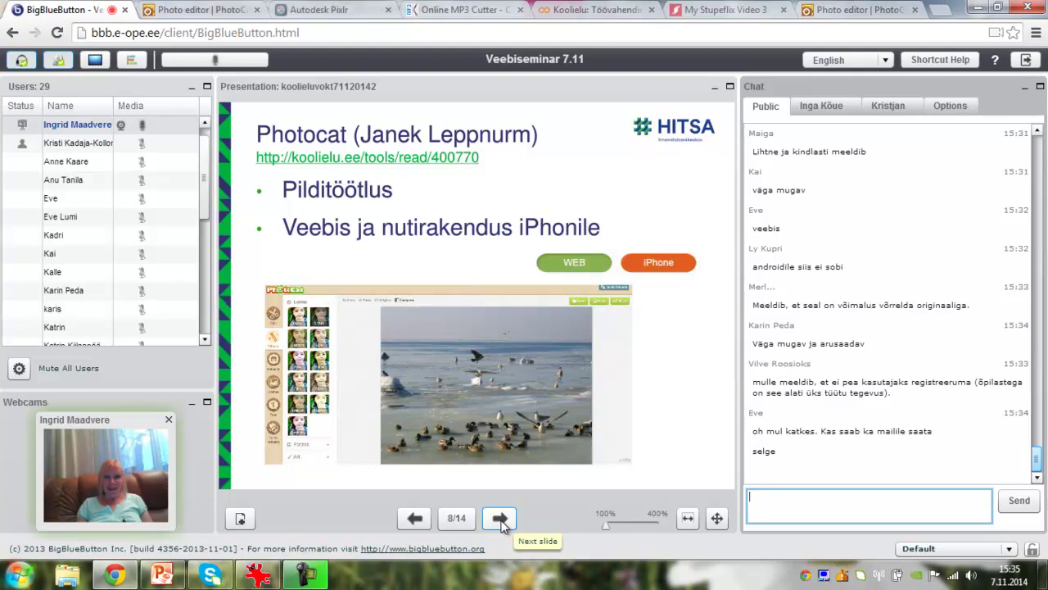
- Advance the presentation to the Stupeflix slide, and open its linked Koolielu page to copy the page's address
{"action": "left_click", "coordinate": [501, 518]}
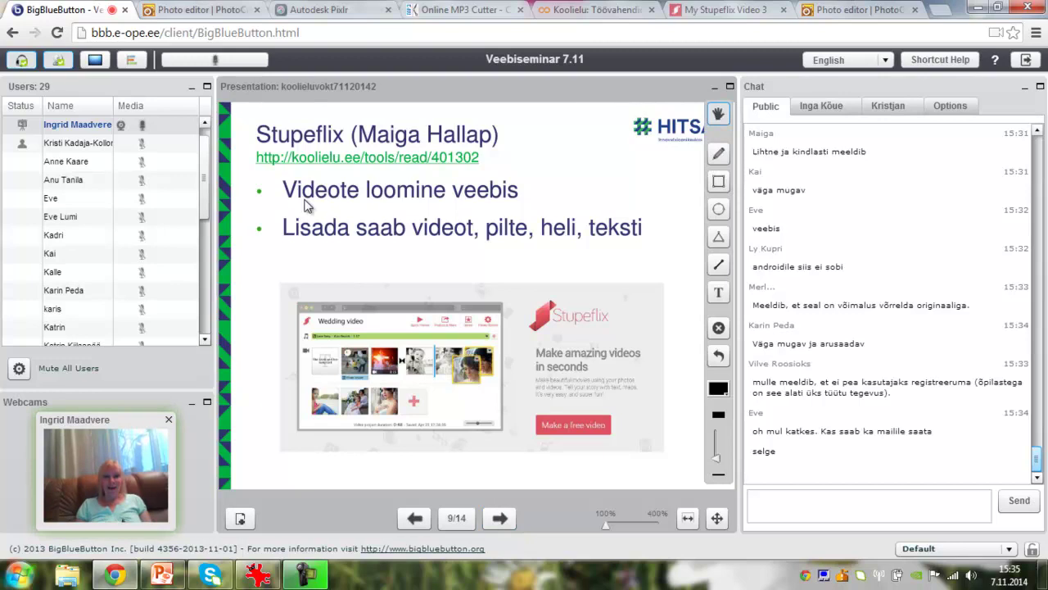
{"action": "left_click", "coordinate": [350, 158]}
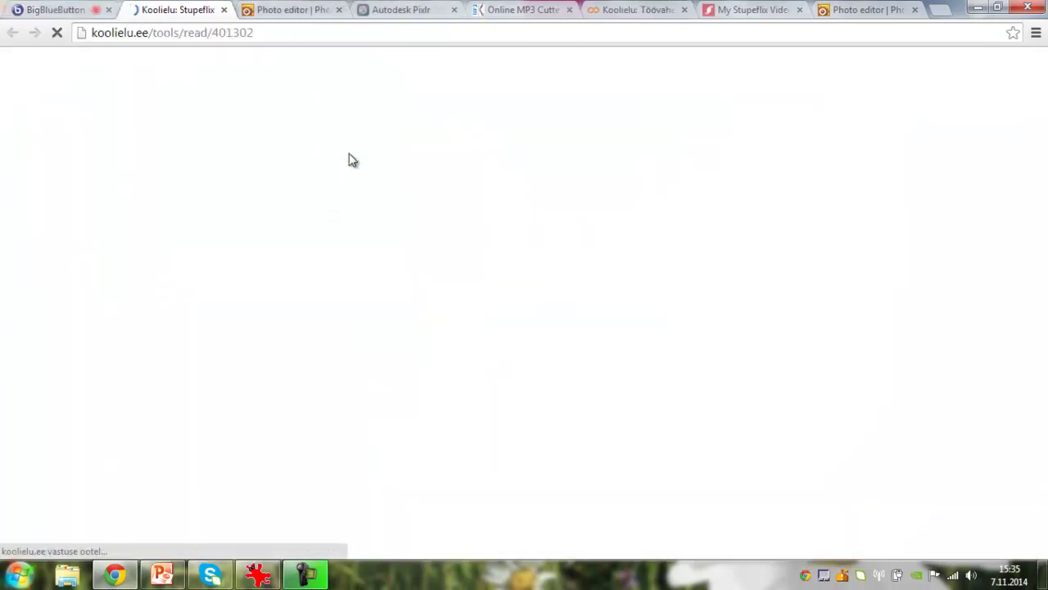
{"action": "left_click", "coordinate": [205, 33]}
{"action": "key", "text": "ctrl+c"}
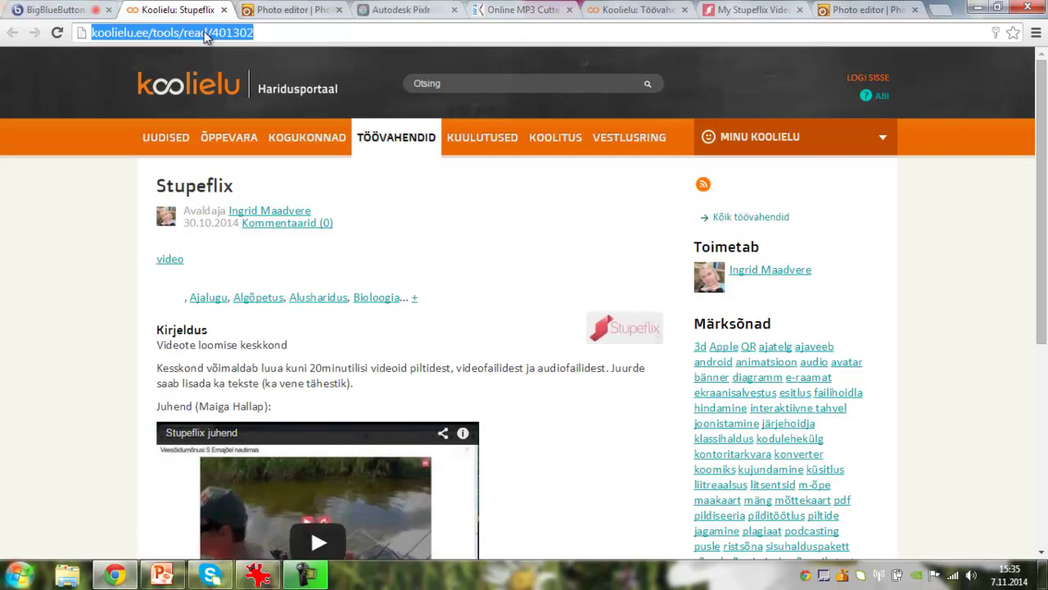
{"action": "left_click", "coordinate": [49, 10]}
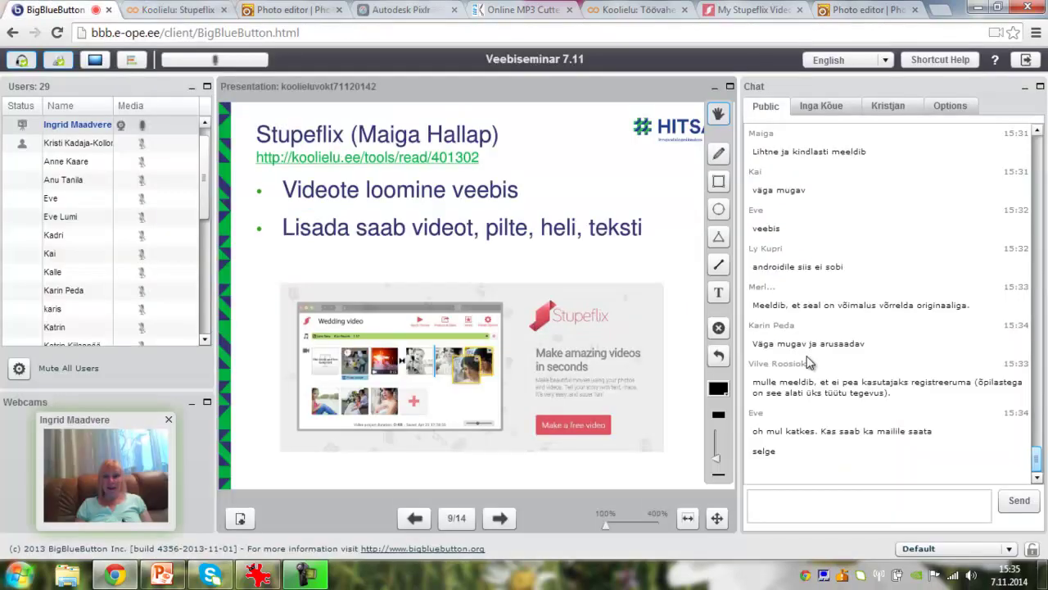
{"action": "left_click", "coordinate": [768, 502]}
{"action": "key", "text": "ctrl+v"}
{"action": "key", "text": "Return"}
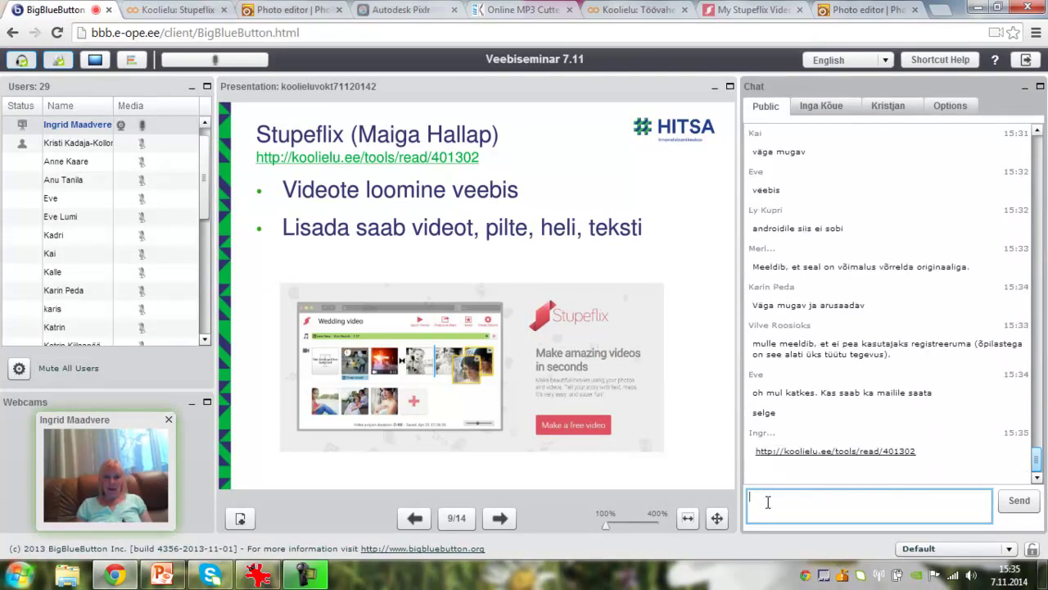
- Open the Stupeflix site through the web address on the Koolielu page, then return to the Koolielu page
{"action": "left_click", "coordinate": [162, 10]}
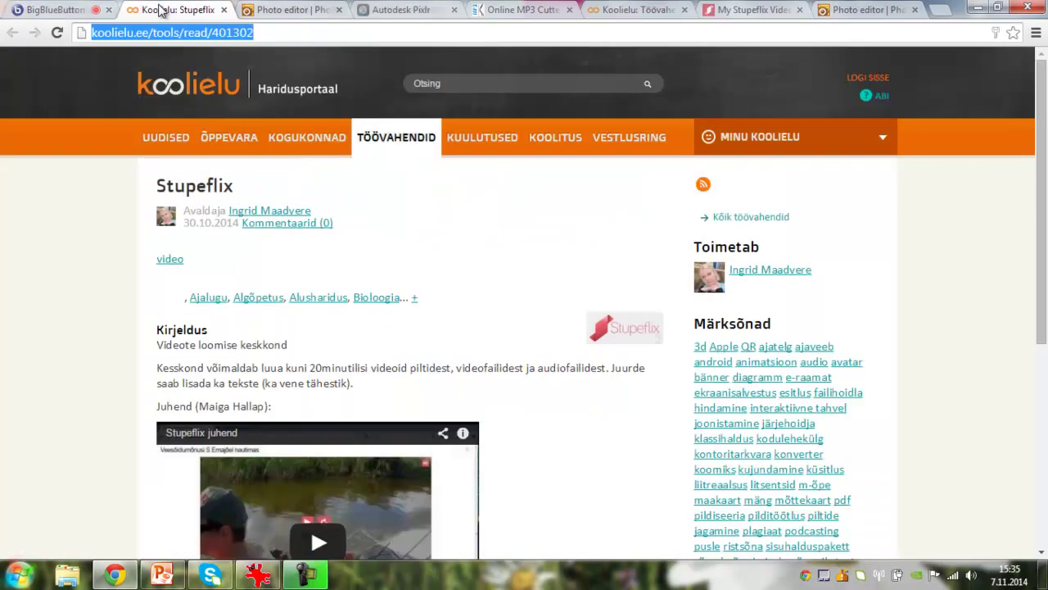
{"action": "left_click_drag", "start_coordinate": [1044, 227], "coordinate": [1046, 385]}
{"action": "left_click", "coordinate": [226, 446]}
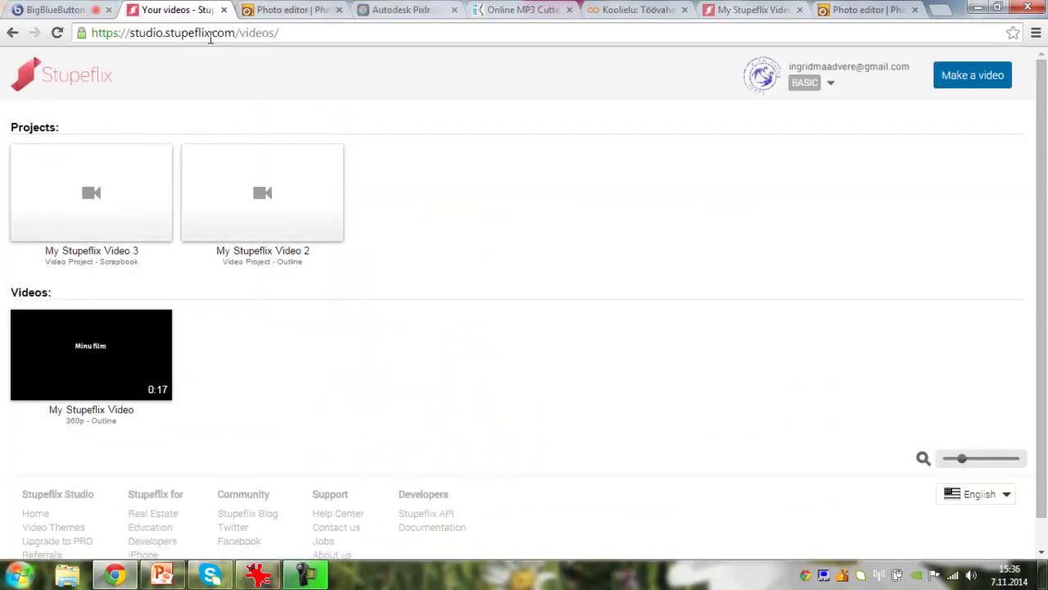
{"action": "left_click", "coordinate": [209, 39]}
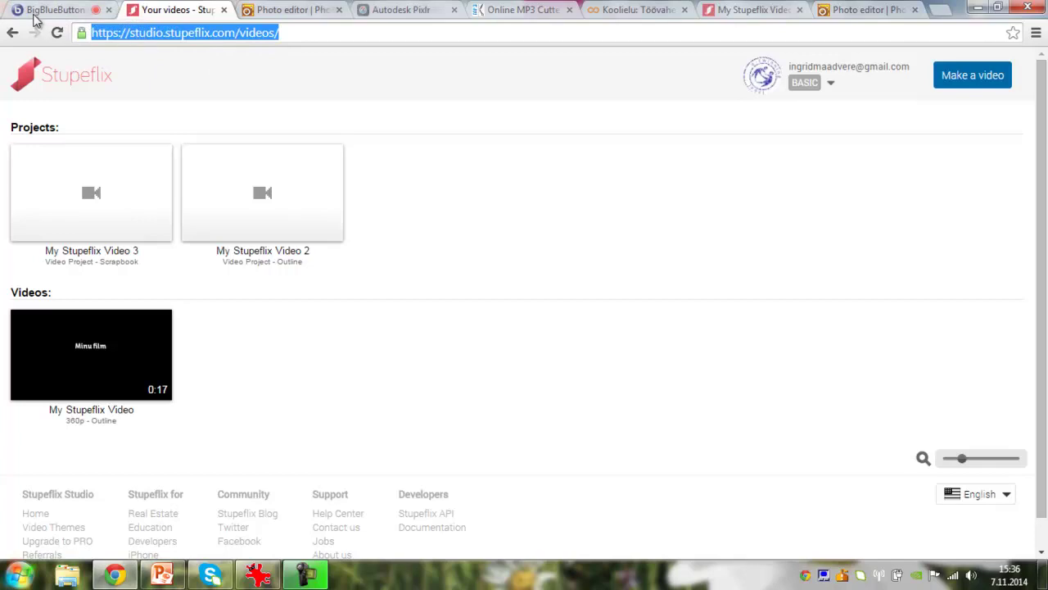
{"action": "left_click", "coordinate": [12, 38]}
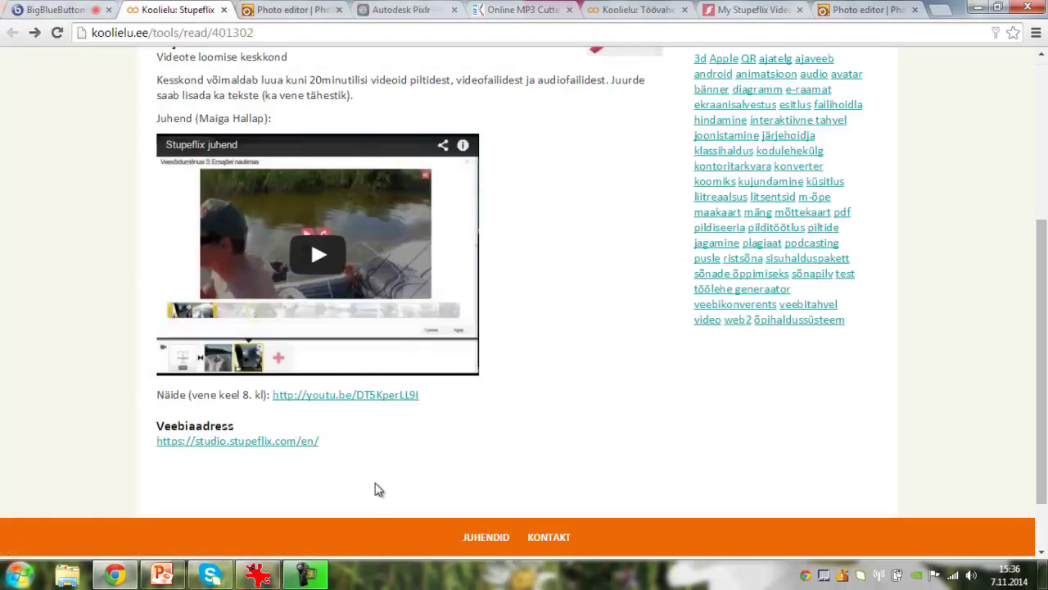
{"action": "left_click_drag", "start_coordinate": [324, 444], "coordinate": [157, 446]}
{"action": "key", "text": "ctrl+c"}
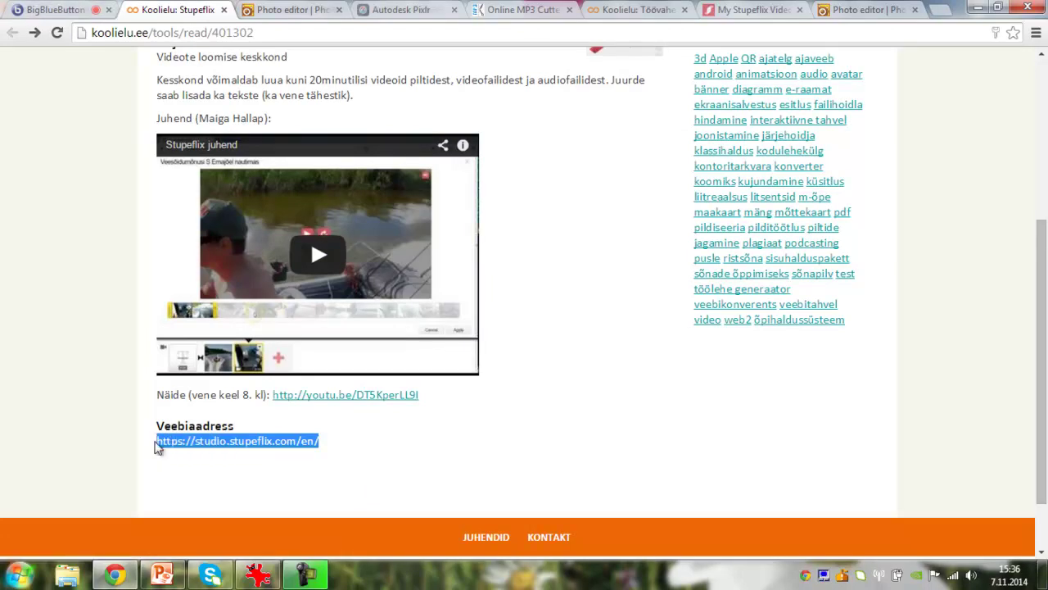
{"action": "left_click", "coordinate": [45, 9]}
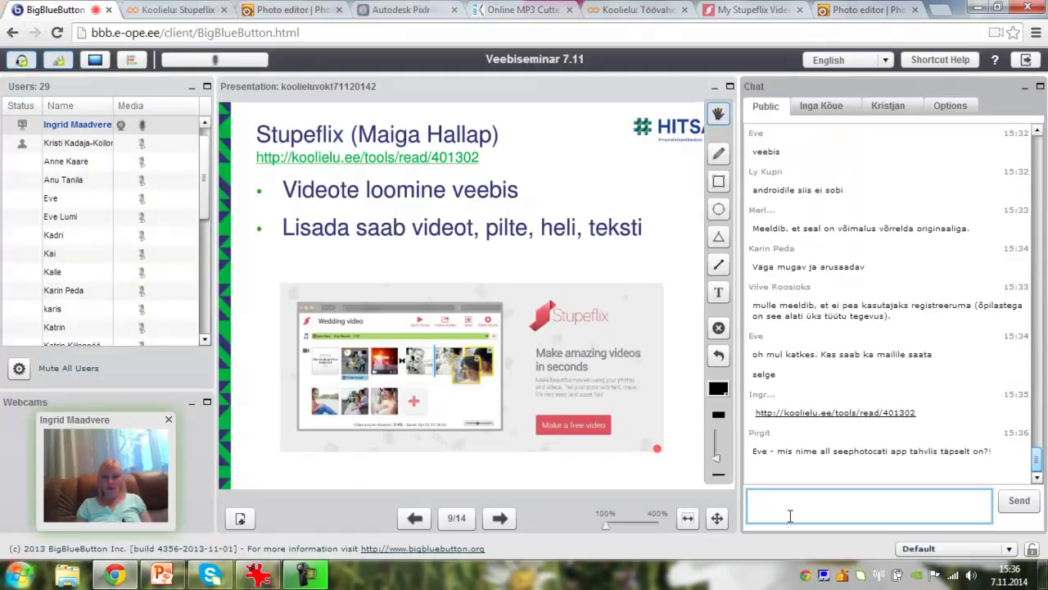
{"action": "key", "text": "ctrl+v"}
{"action": "key", "text": "Return"}
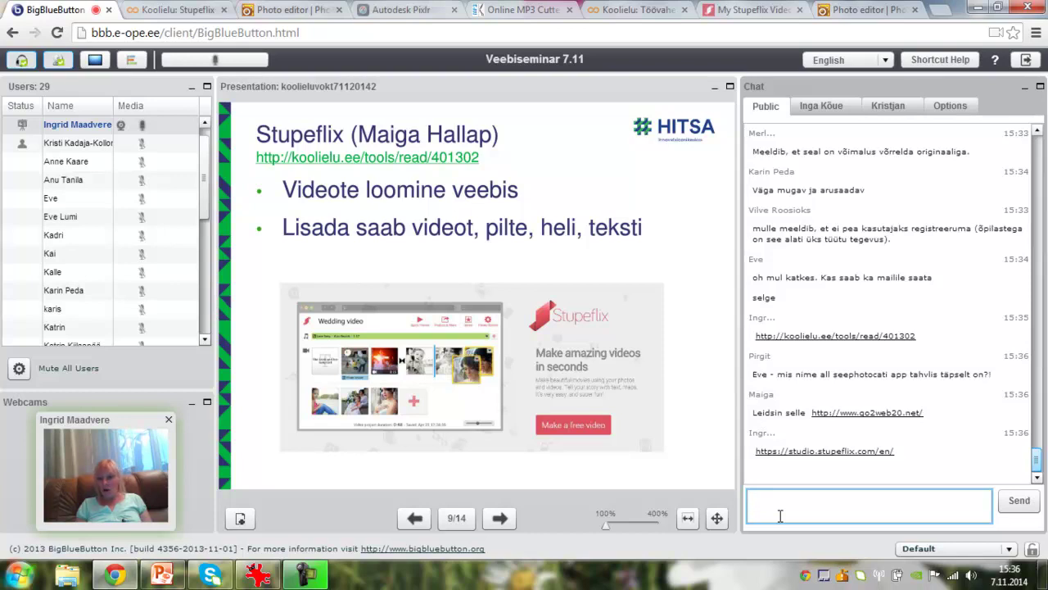
{"action": "left_click", "coordinate": [890, 413]}
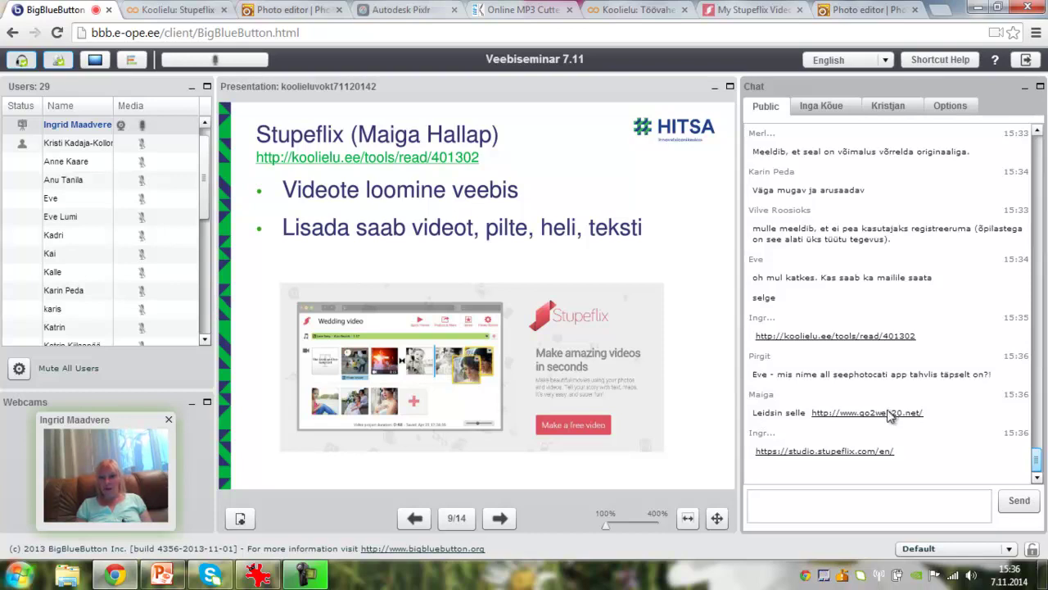